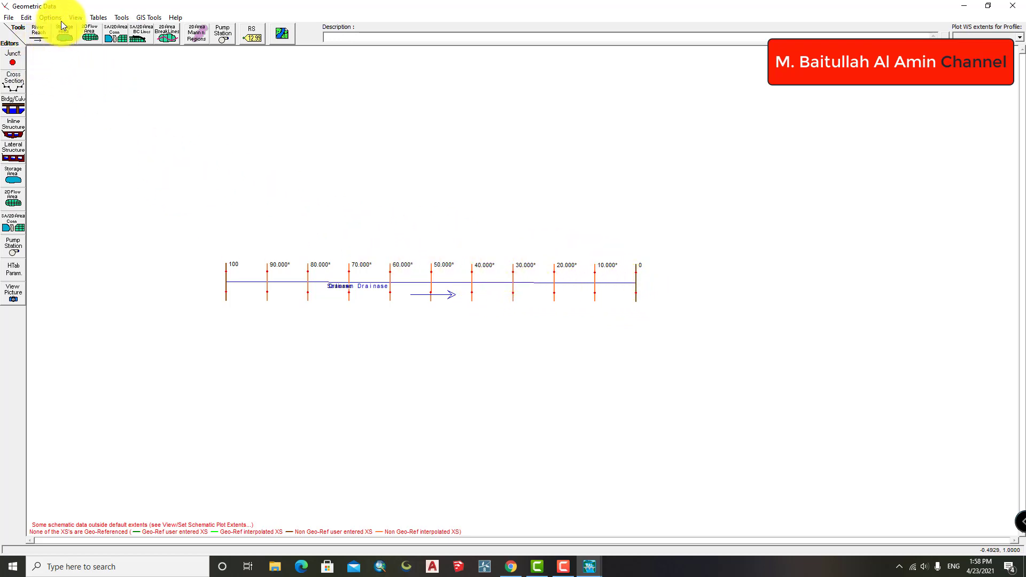
# Turn off pan mode in the geometric data schematic.
pyautogui.click(74, 20)
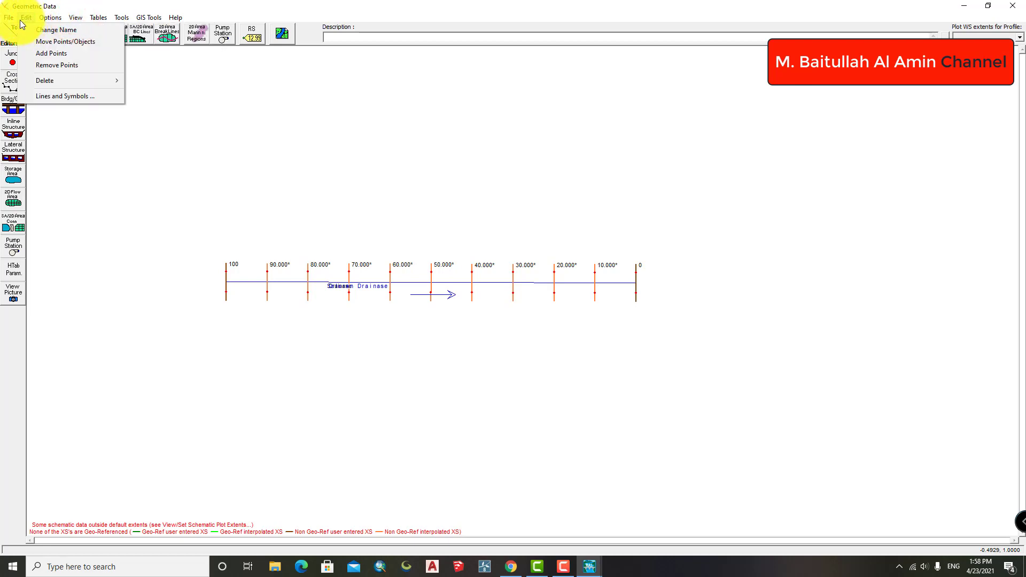
pyautogui.moveTo(78, 17)
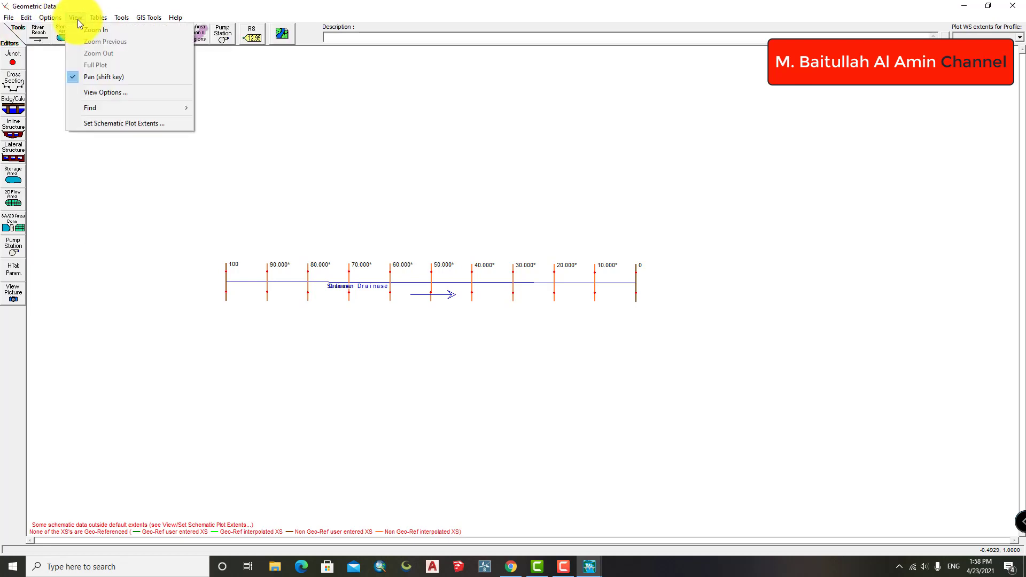
pyautogui.click(93, 76)
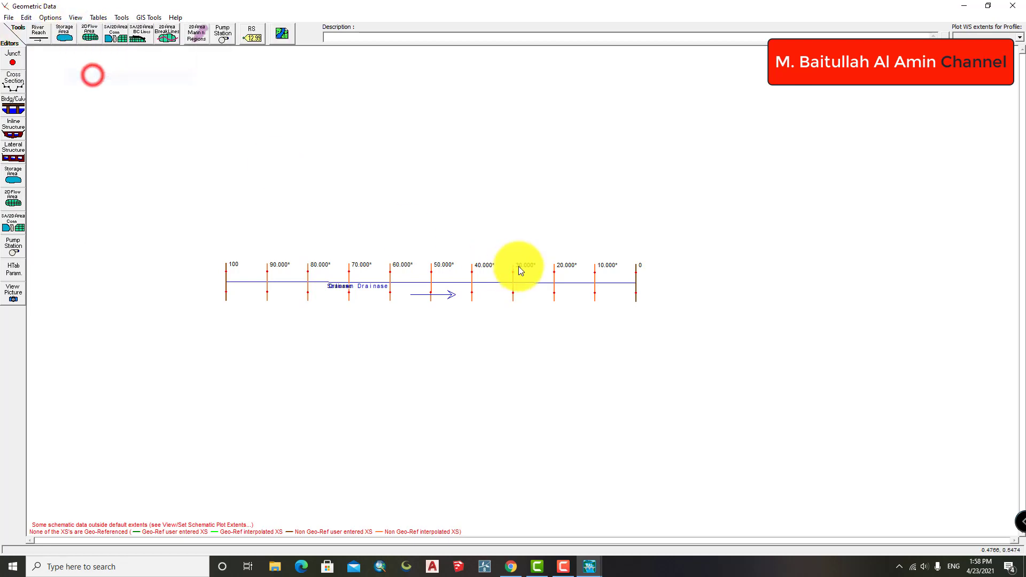
# Review the cross section data of river station 0 and of the interpolated river station 50.000*.
pyautogui.rightClick(638, 287)
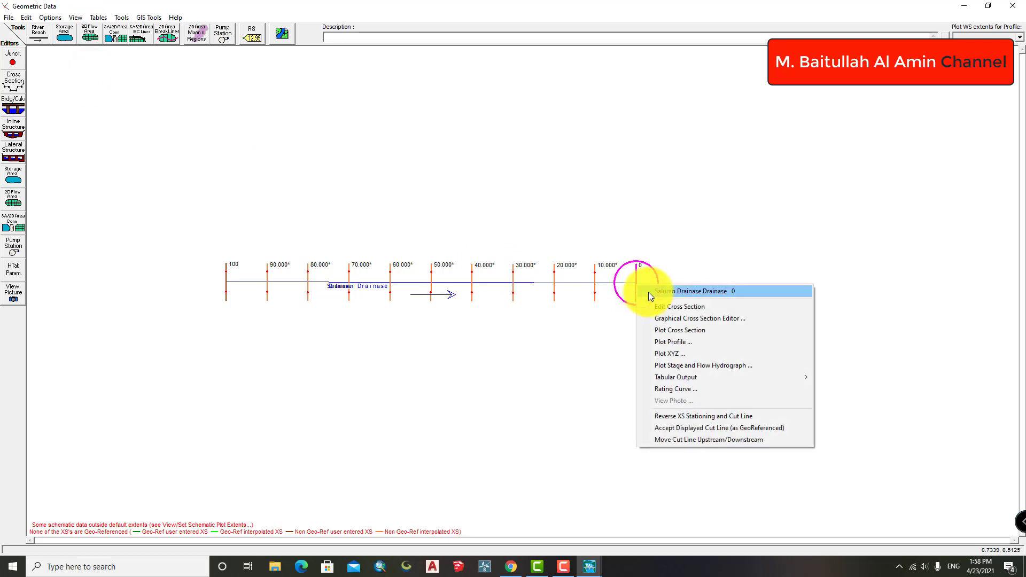
pyautogui.click(649, 292)
pyautogui.rightClick(637, 280)
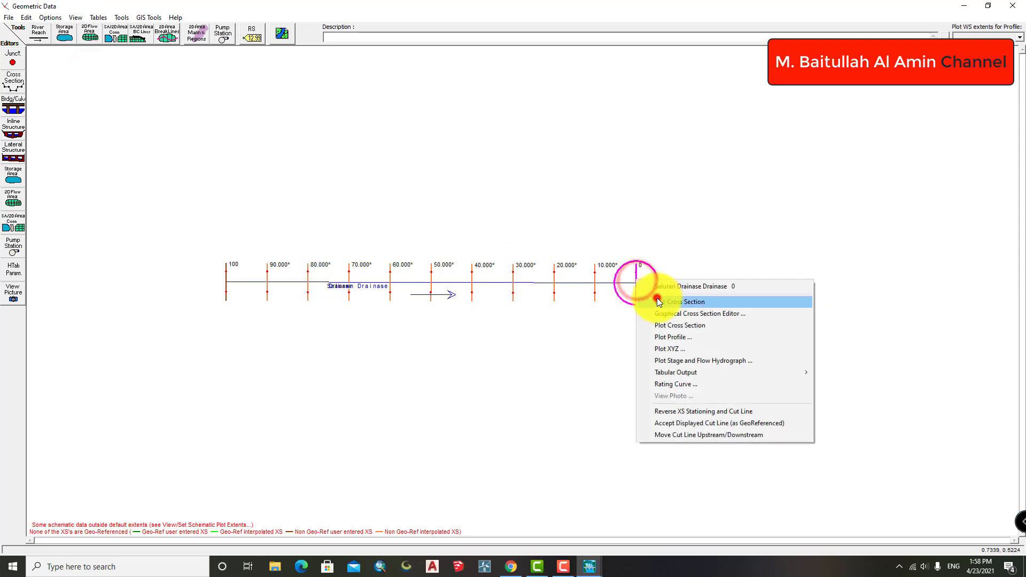
pyautogui.click(658, 301)
pyautogui.moveTo(767, 158); pyautogui.dragTo(710, 109)
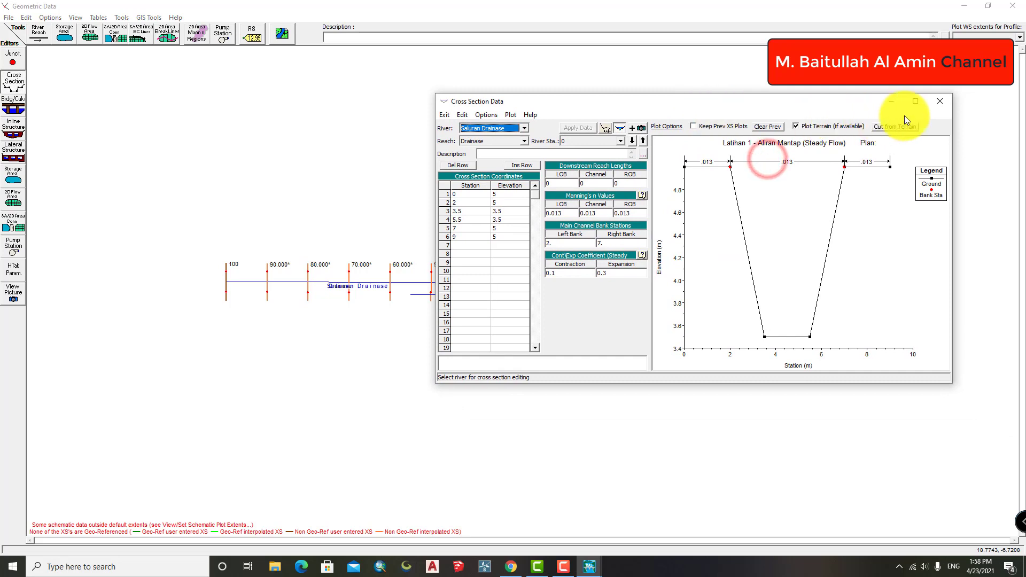
pyautogui.click(940, 101)
pyautogui.rightClick(431, 275)
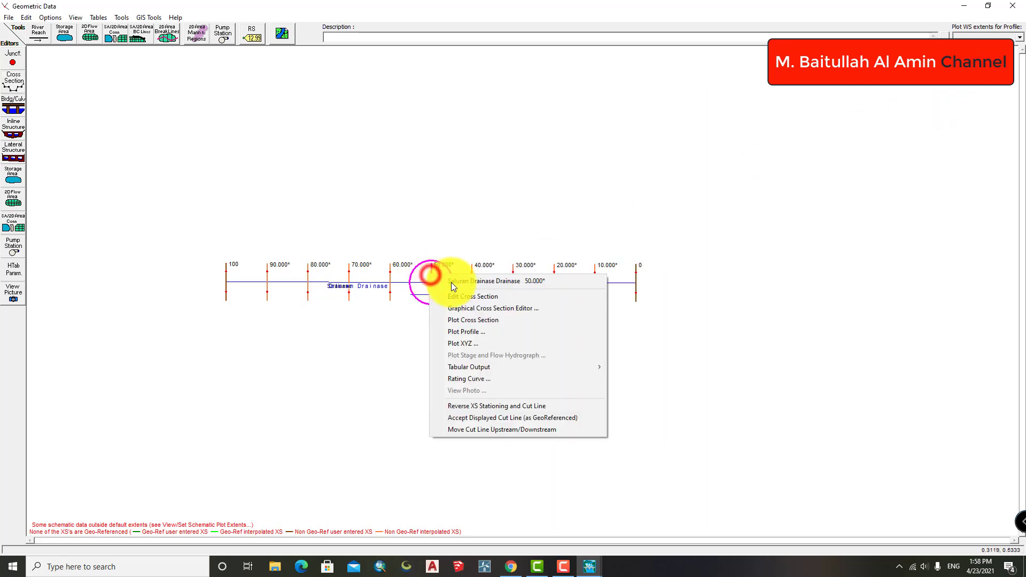
pyautogui.click(467, 296)
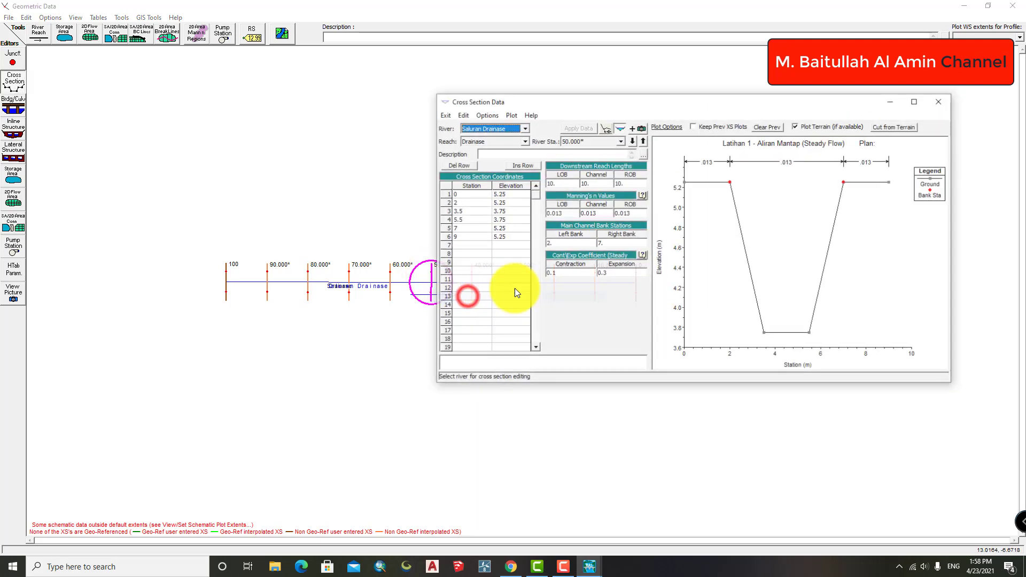
pyautogui.click(940, 103)
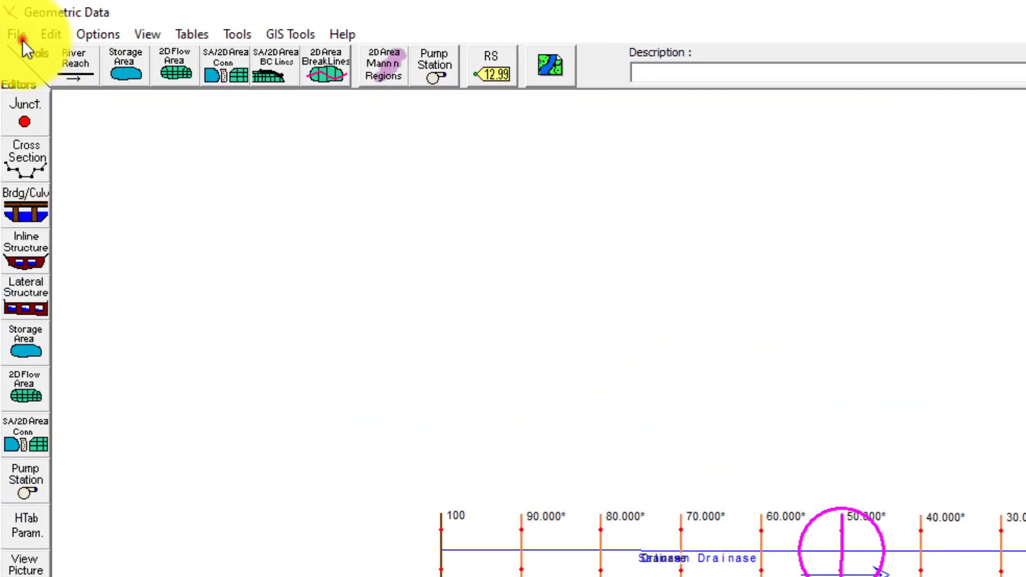
# Save the geometry data with the title "Saluran Drainase Trapesium" in the PROJECT HEC-RAS folder and close the geometry editor.
pyautogui.click(22, 40)
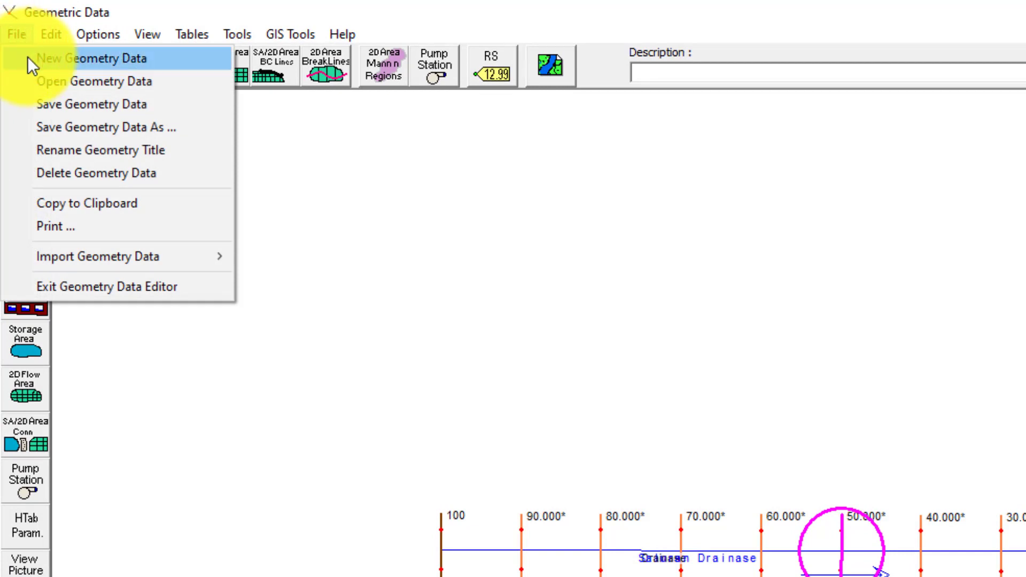
pyautogui.click(108, 58)
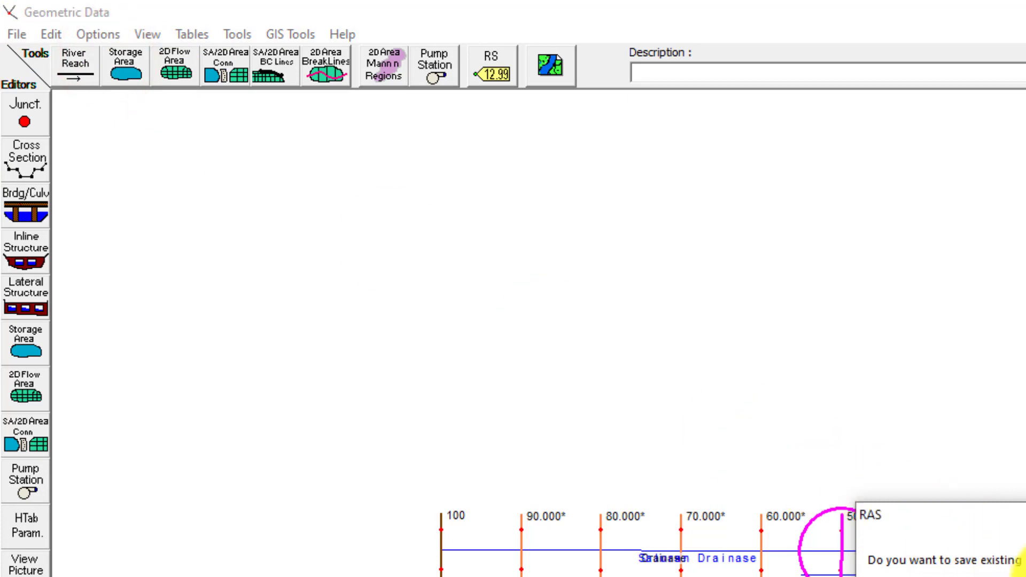
pyautogui.click(19, 34)
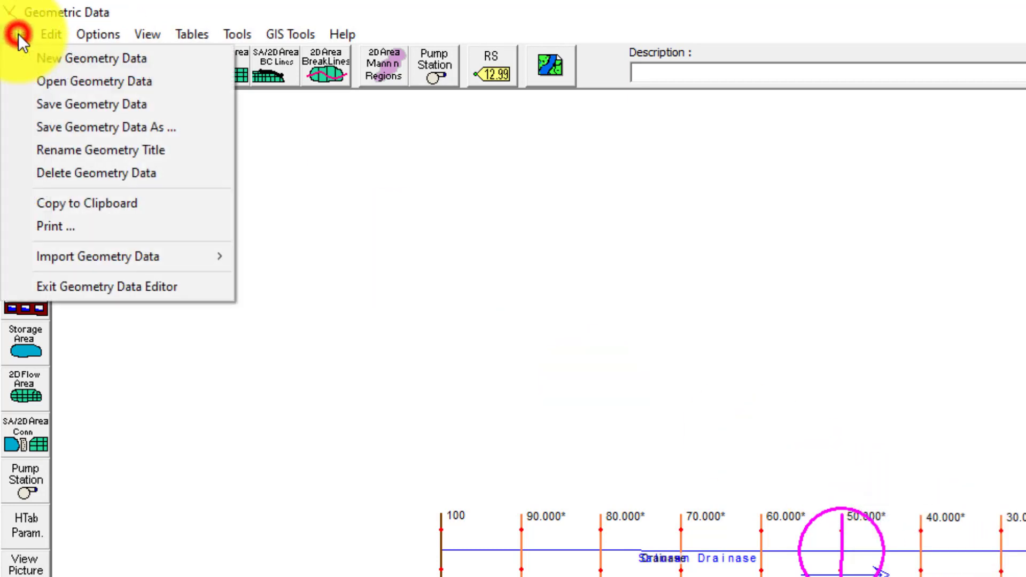
pyautogui.click(72, 103)
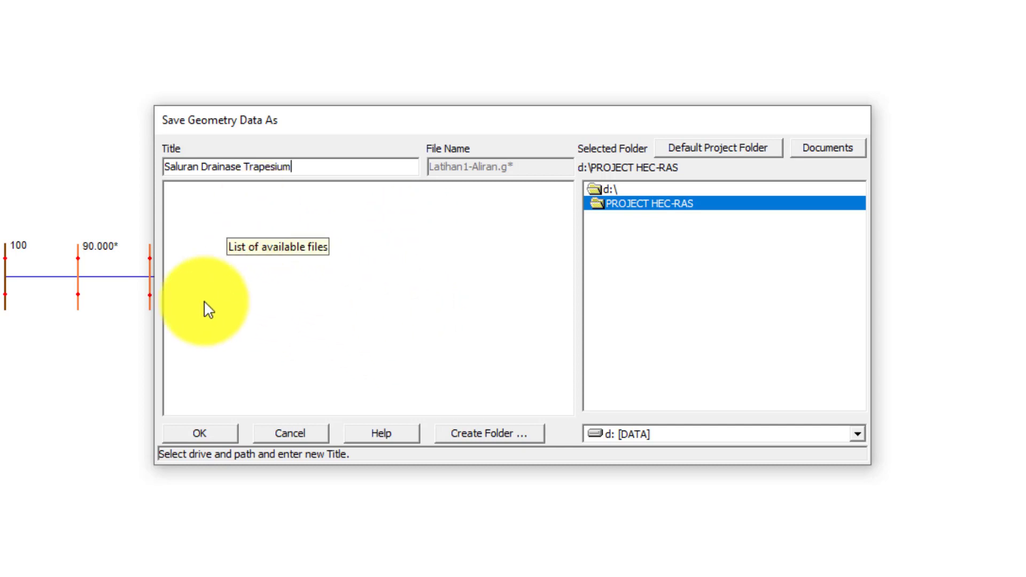
pyautogui.click(226, 434)
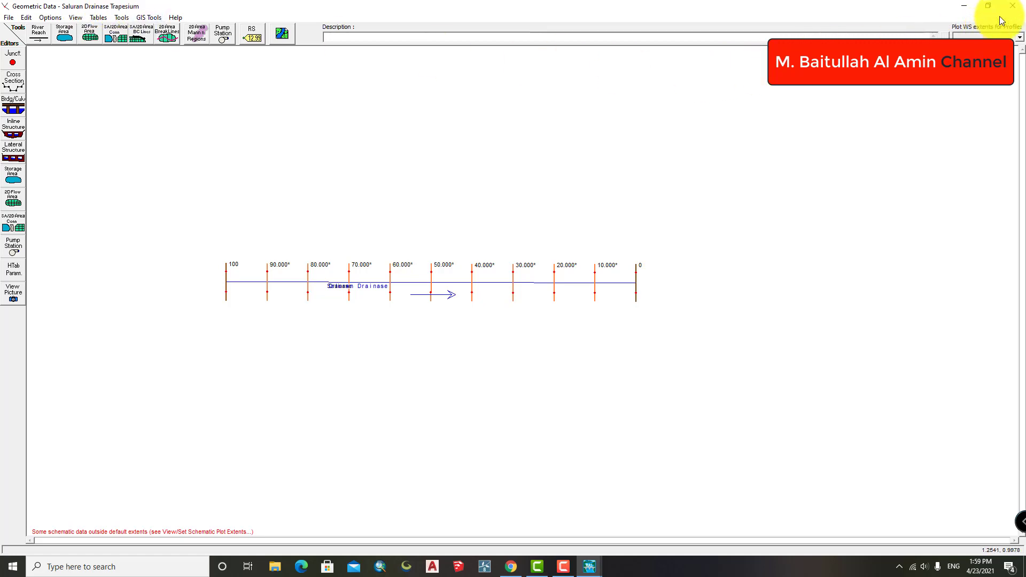
pyautogui.click(1014, 7)
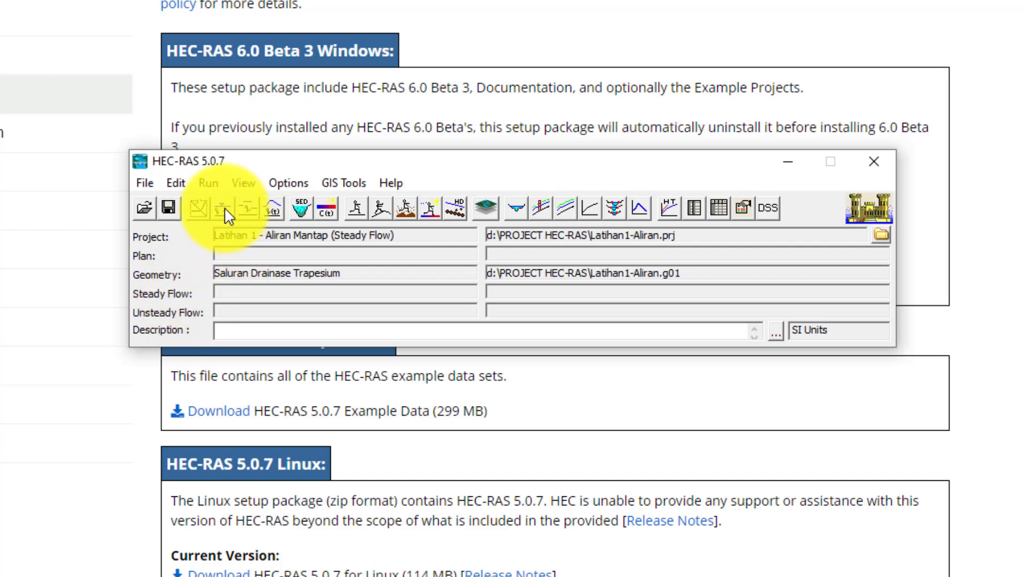
# Open the steady flow data editor and set the number of profiles to 2.
pyautogui.click(181, 183)
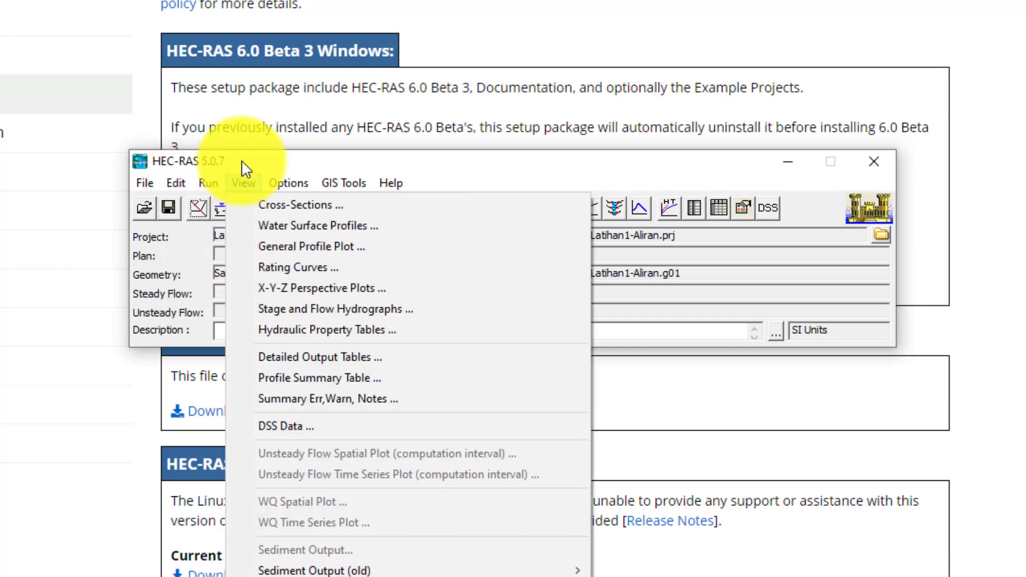
pyautogui.click(247, 160)
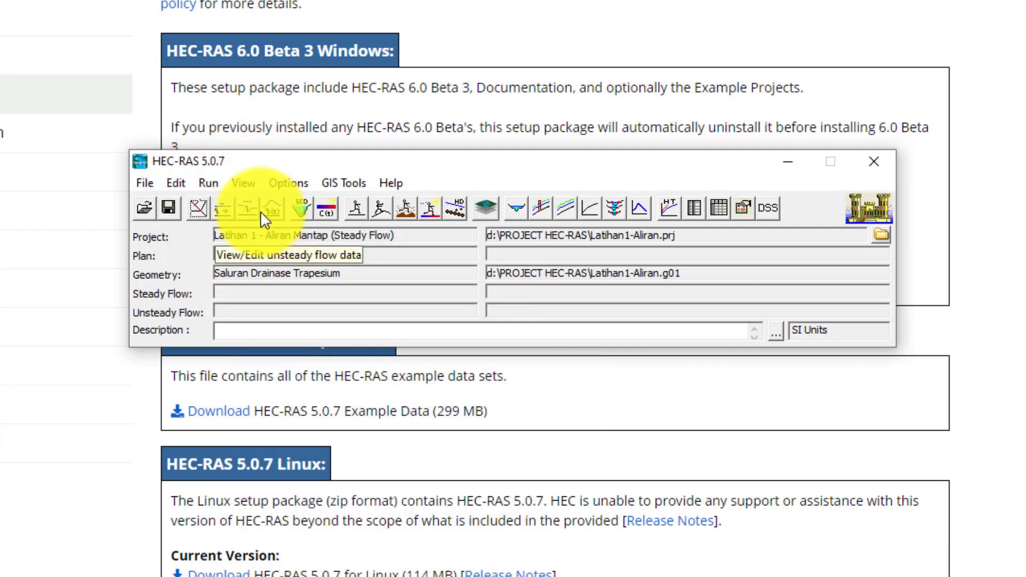
pyautogui.click(221, 208)
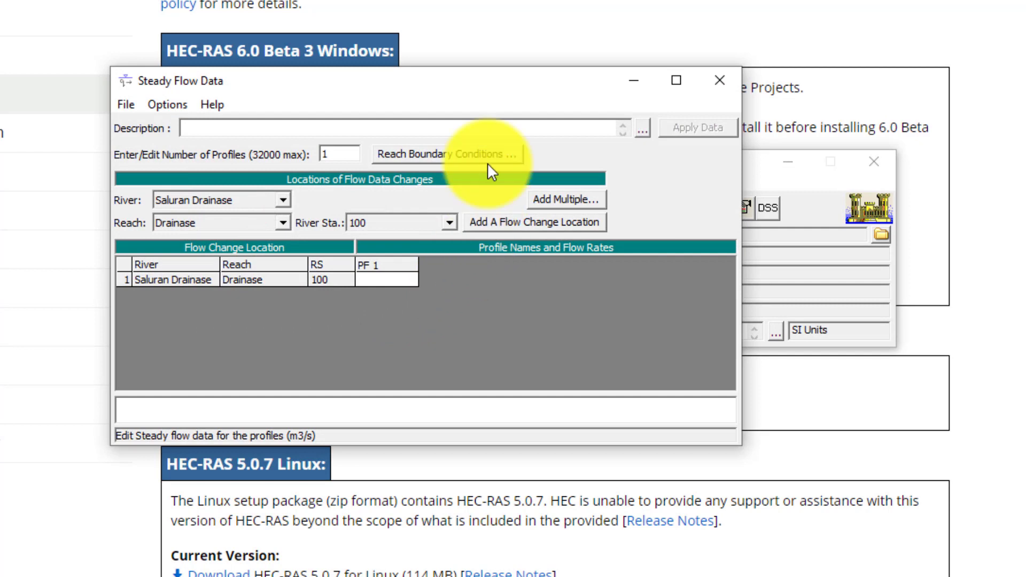
pyautogui.moveTo(478, 91); pyautogui.dragTo(541, 143)
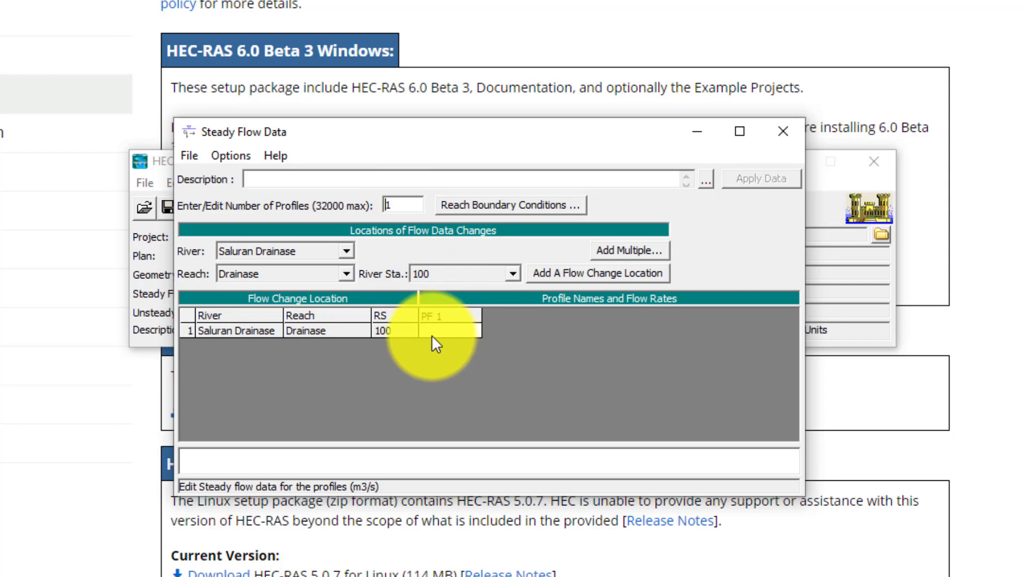
pyautogui.click(401, 209)
pyautogui.write('2')
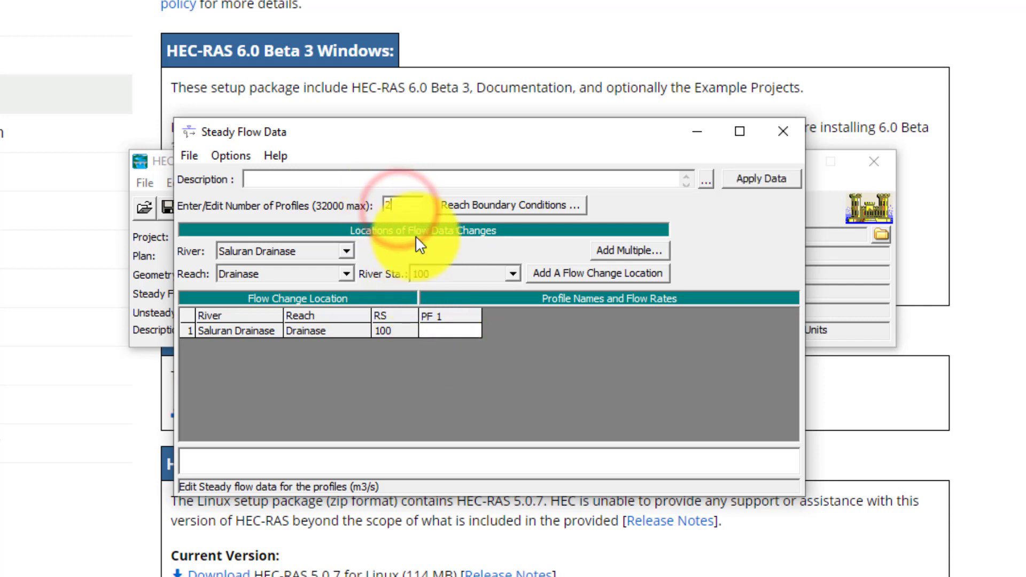
pyautogui.click(453, 335)
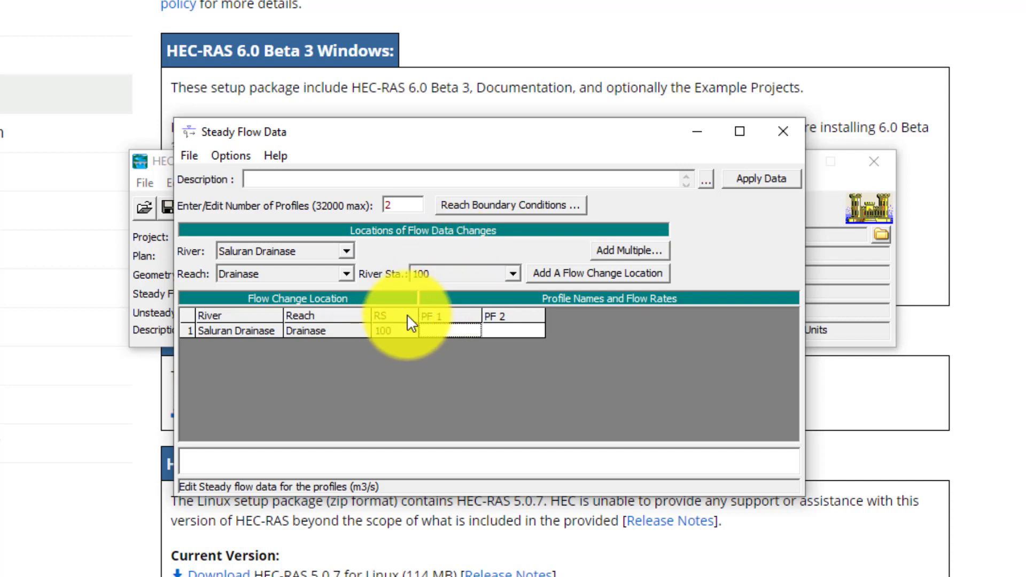
# Enter flow rates at river station 100 of 10 m3/s for PF 1 and 40 m3/s for PF 2, and apply the data.
pyautogui.click(451, 329)
pyautogui.write('10')
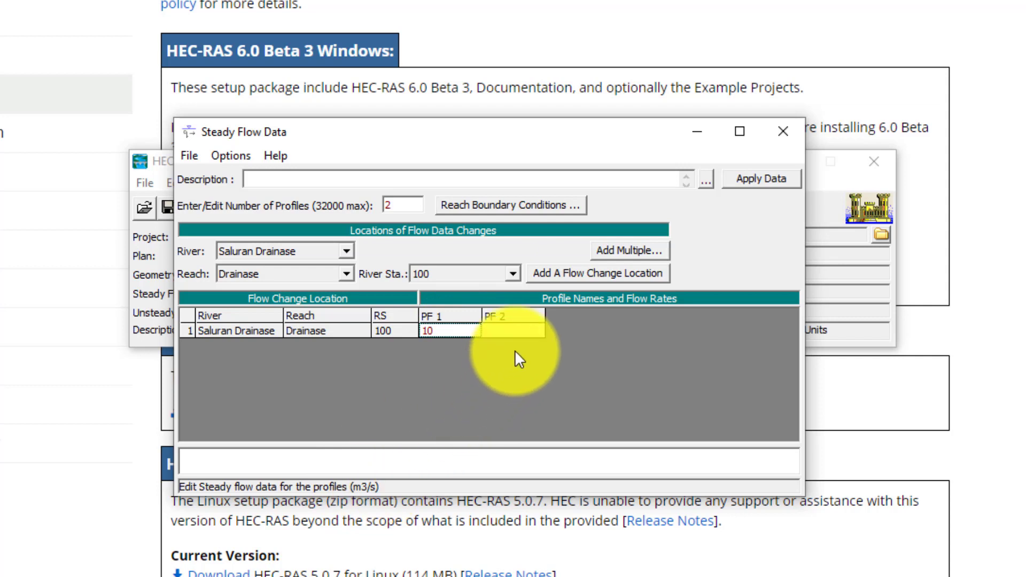
pyautogui.click(521, 332)
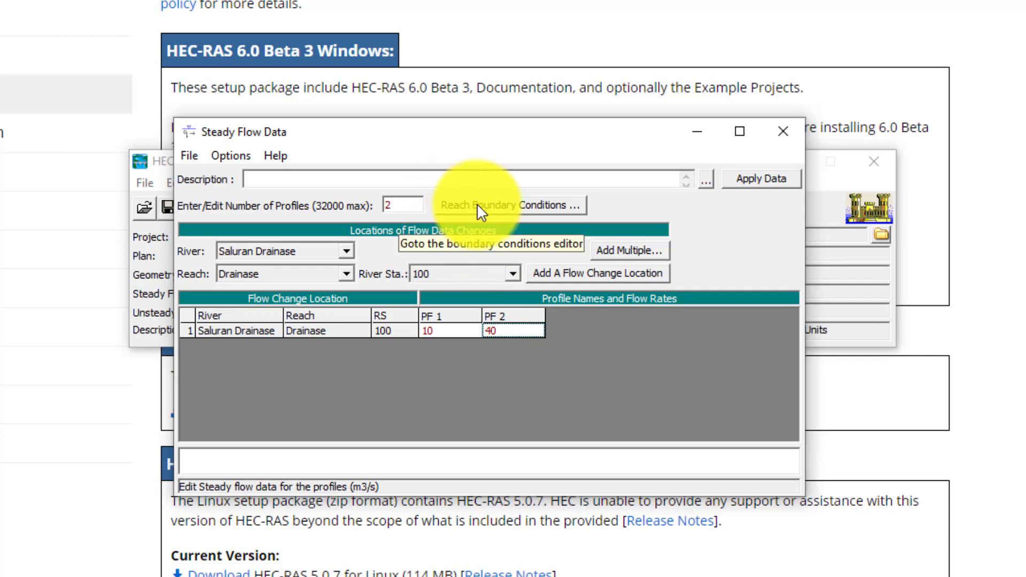
pyautogui.click(758, 182)
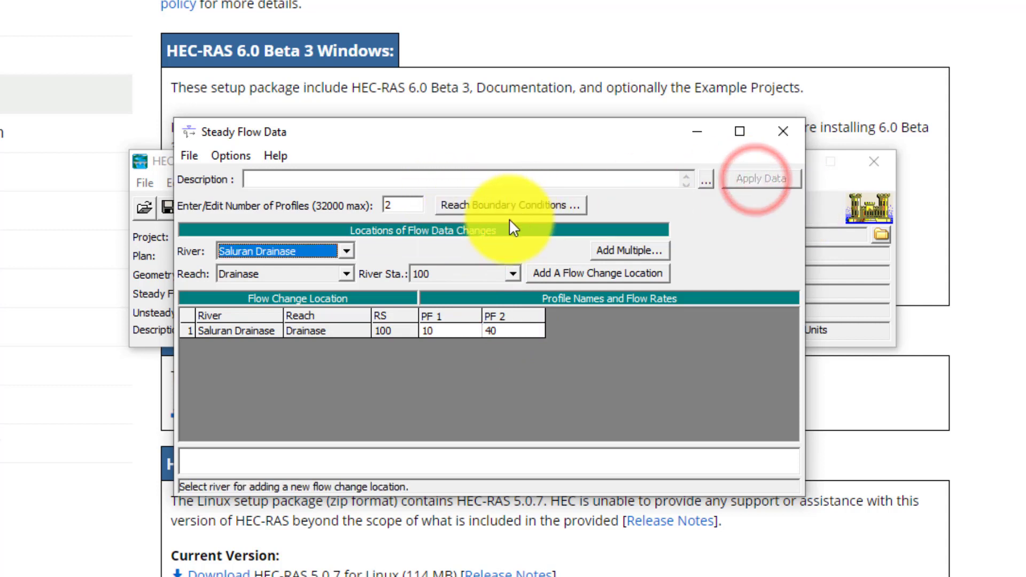
# Set the downstream boundary condition of the Drainase reach to Normal Depth with a slope of 0.005 for all profiles.
pyautogui.click(479, 211)
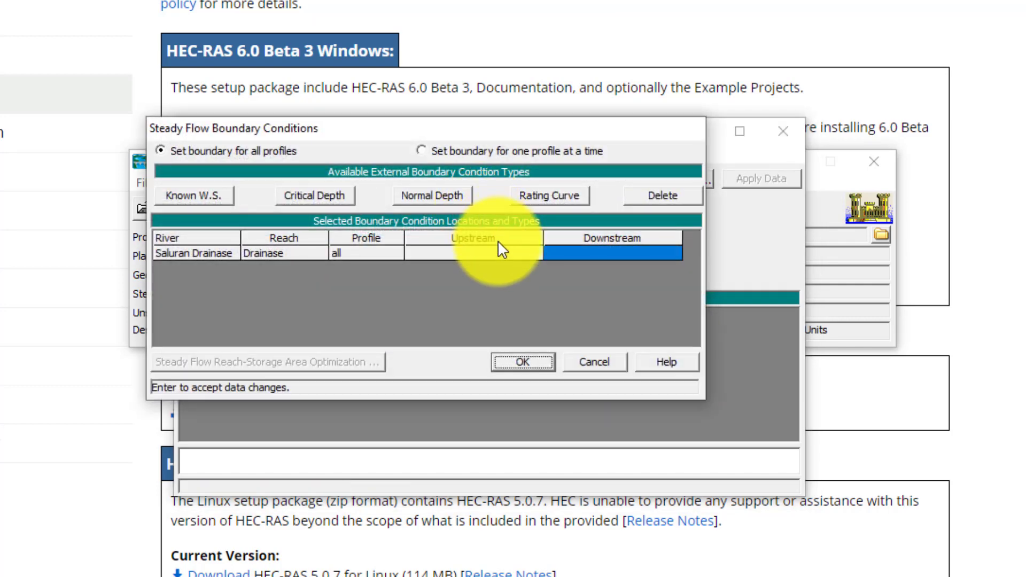
pyautogui.click(604, 254)
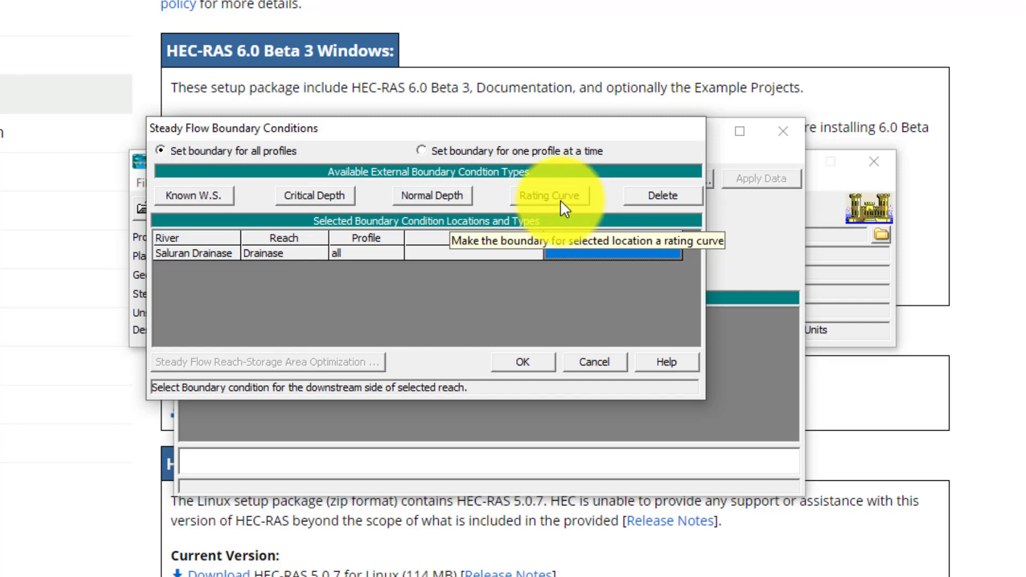
pyautogui.click(433, 198)
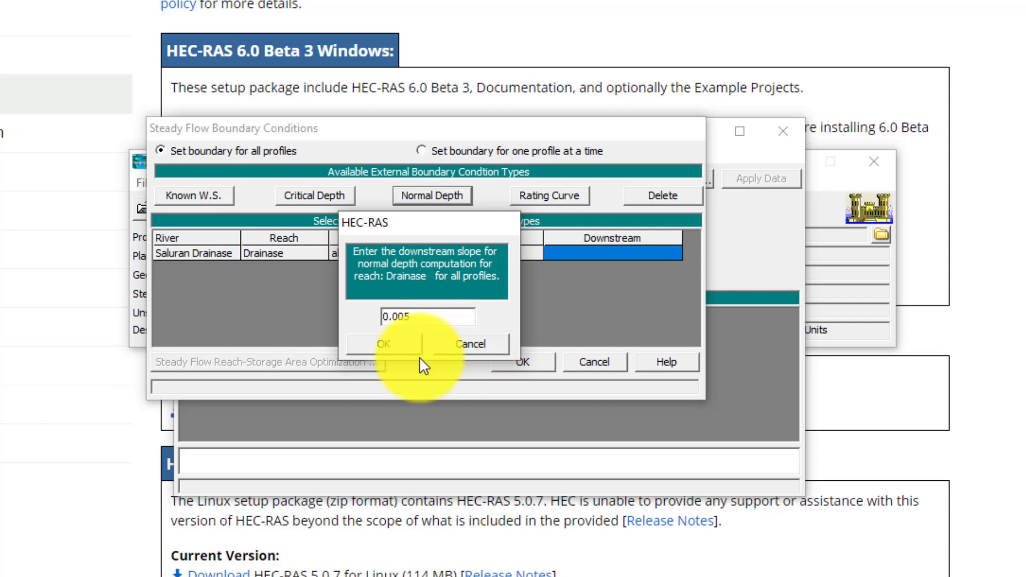
pyautogui.click(406, 346)
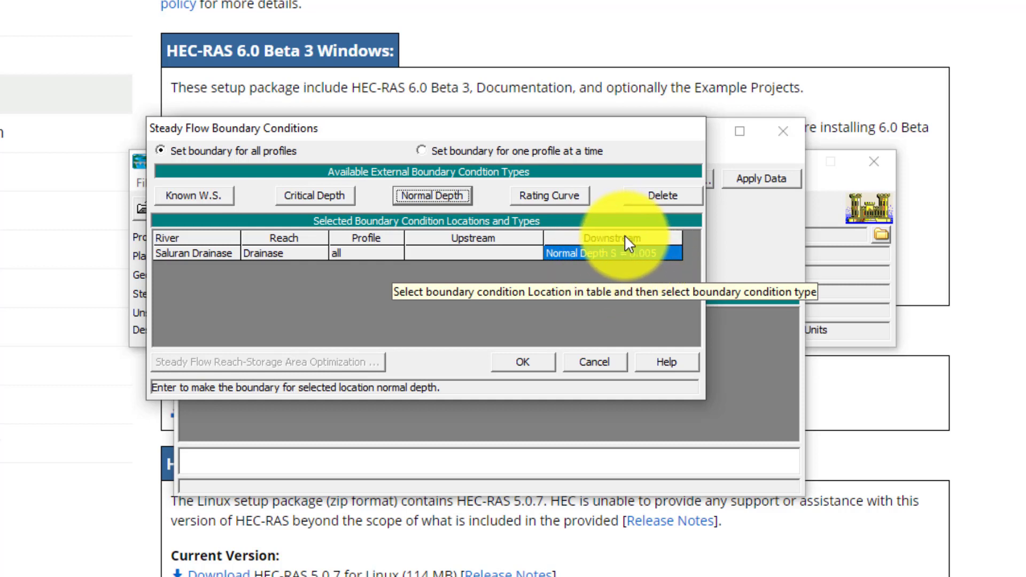
pyautogui.click(541, 364)
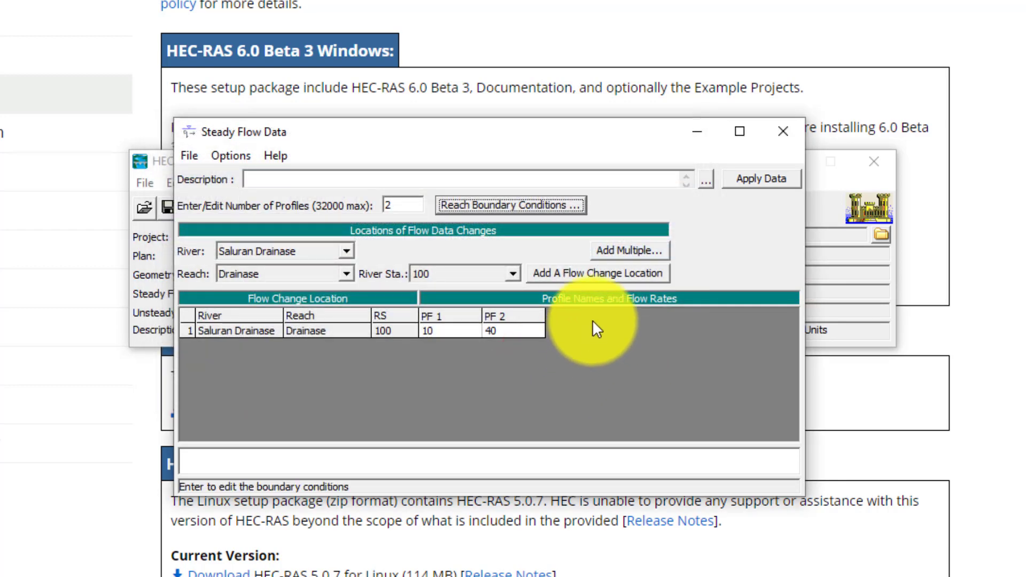
# Save the flow data with the title "Aliran Mantap 10 dan 40 m3/s" and close the steady flow editor.
pyautogui.click(193, 155)
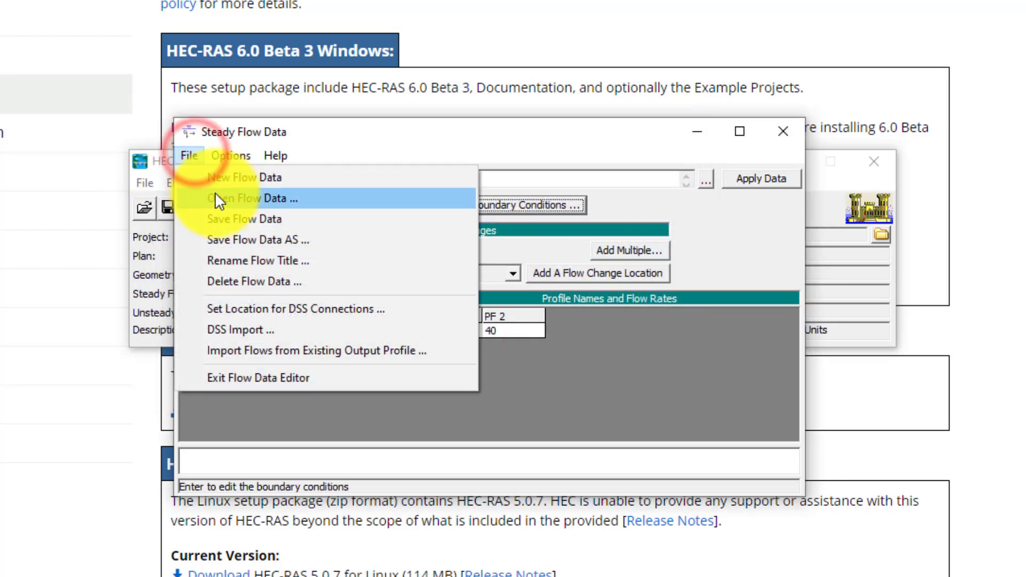
pyautogui.click(226, 217)
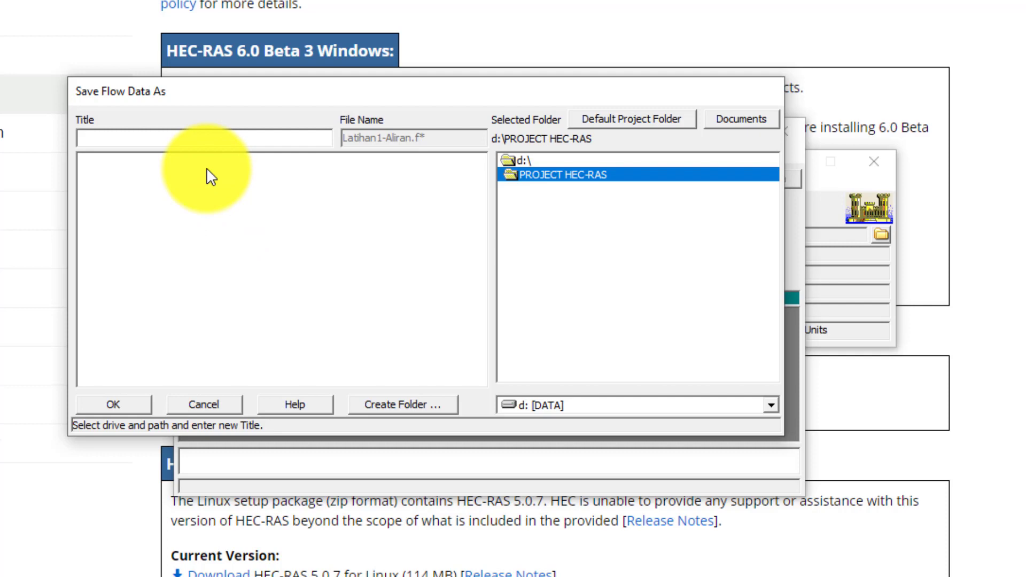
pyautogui.write('Aliran Mantap 10 dan 40 m3/s')
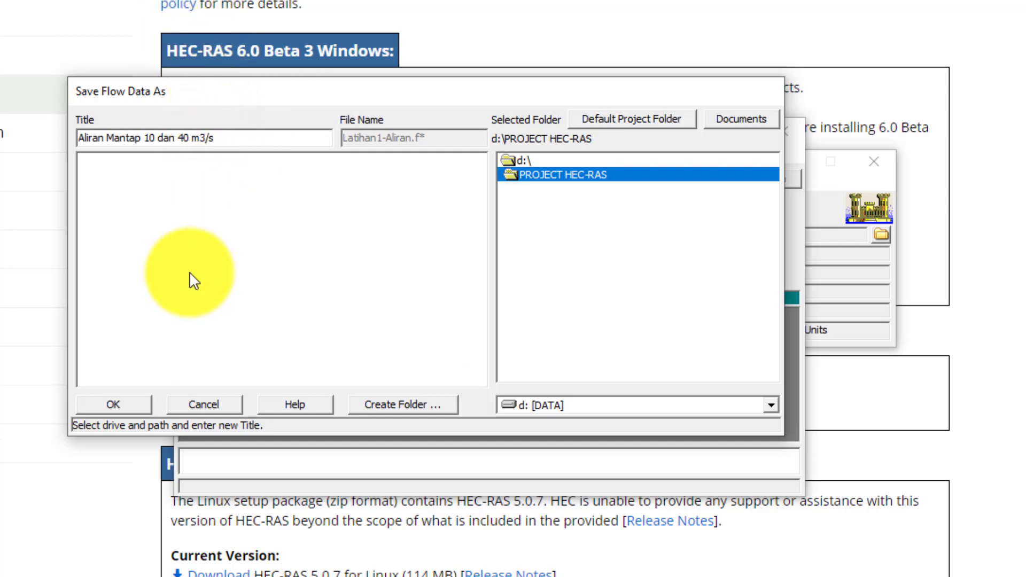
pyautogui.click(123, 406)
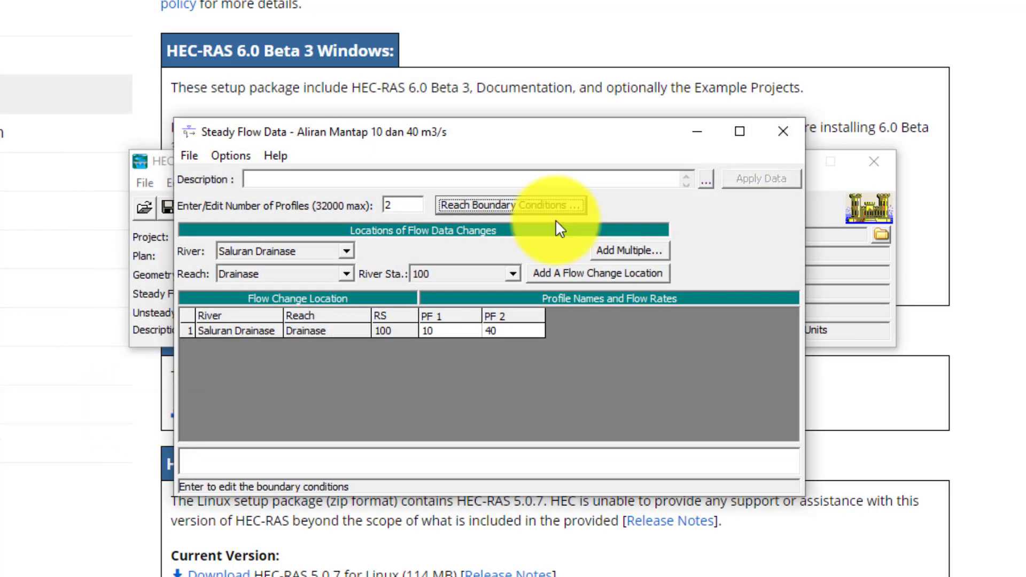
pyautogui.click(783, 131)
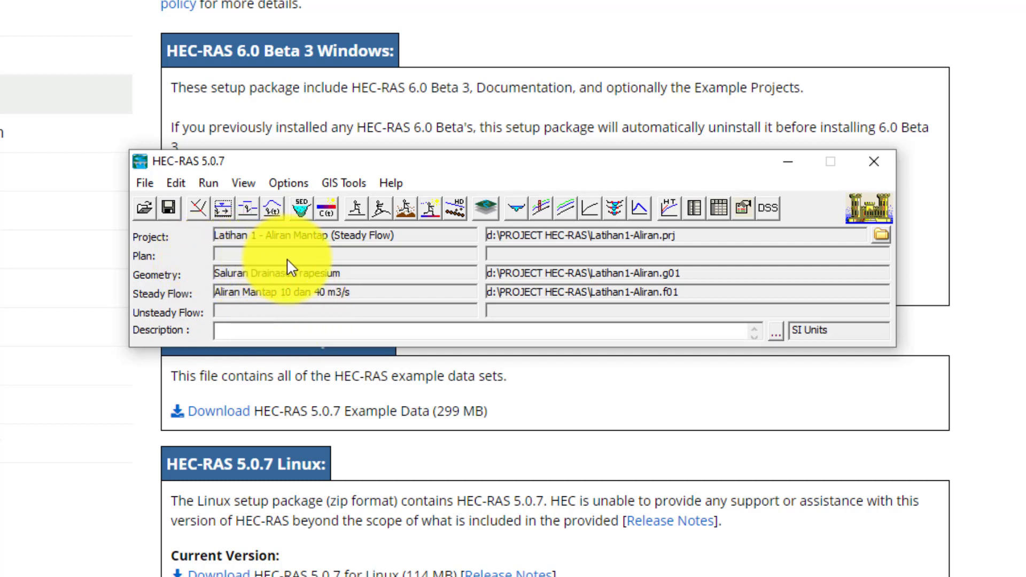
# Open the steady flow analysis setup and create a new plan titled "Simulasi Aliran Mantap 10 dan 40 m3/s".
pyautogui.click(209, 183)
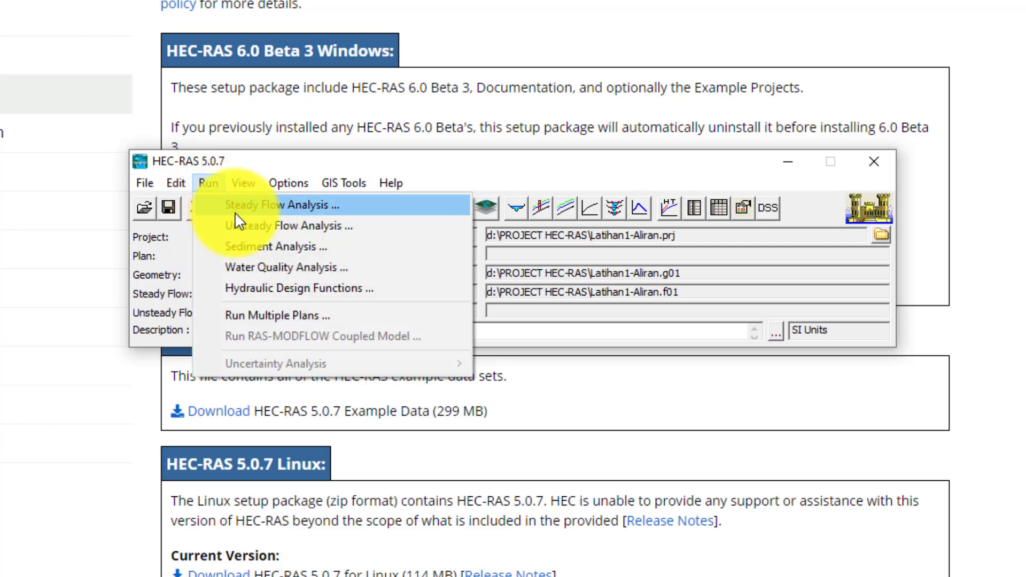
pyautogui.click(255, 160)
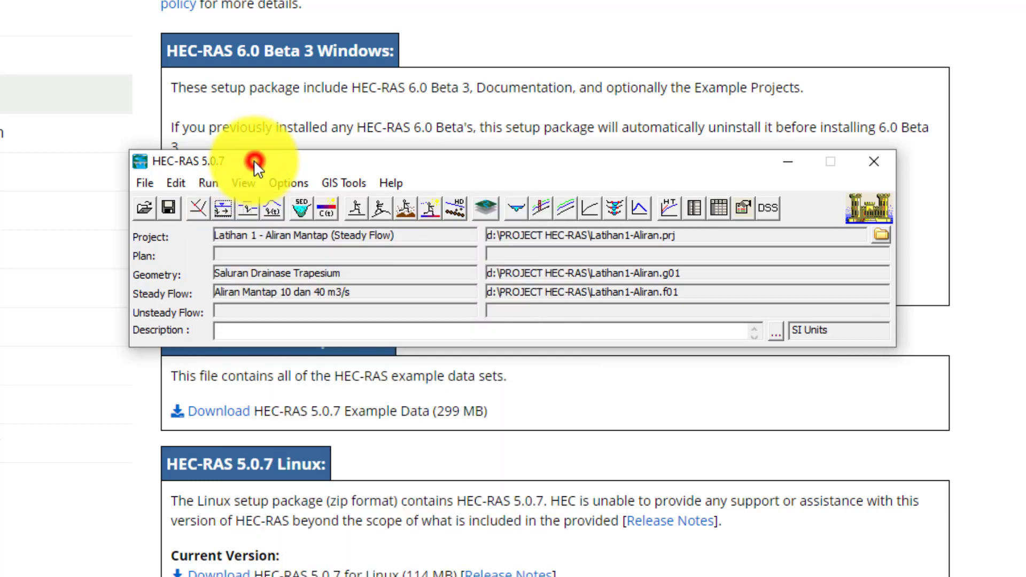
pyautogui.click(352, 211)
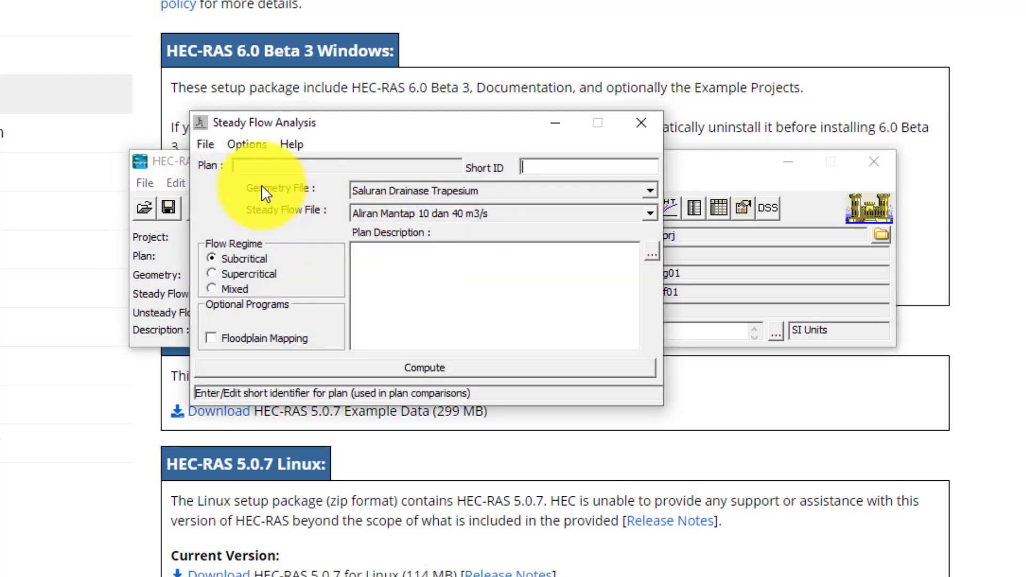
pyautogui.click(210, 146)
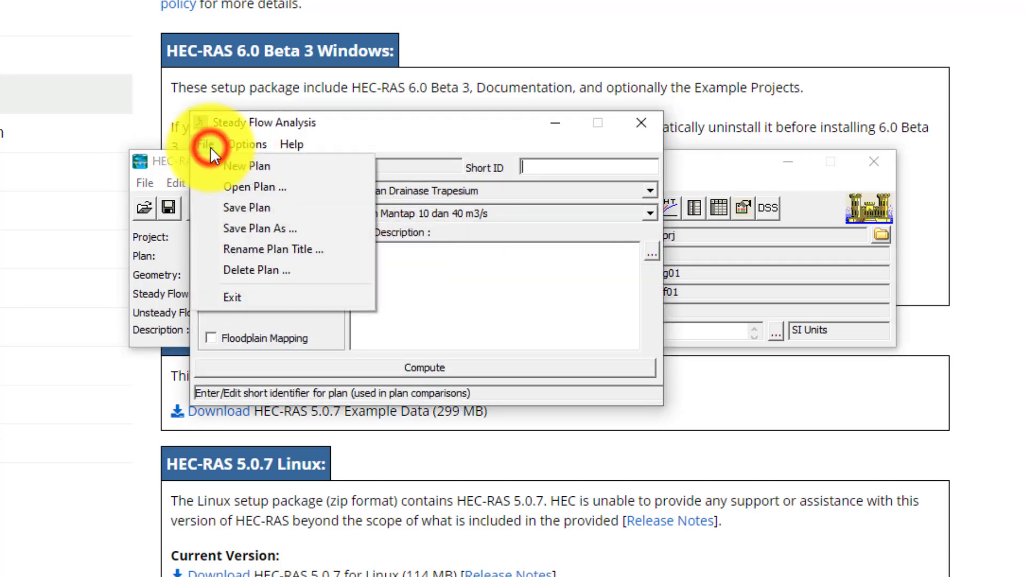
pyautogui.click(233, 167)
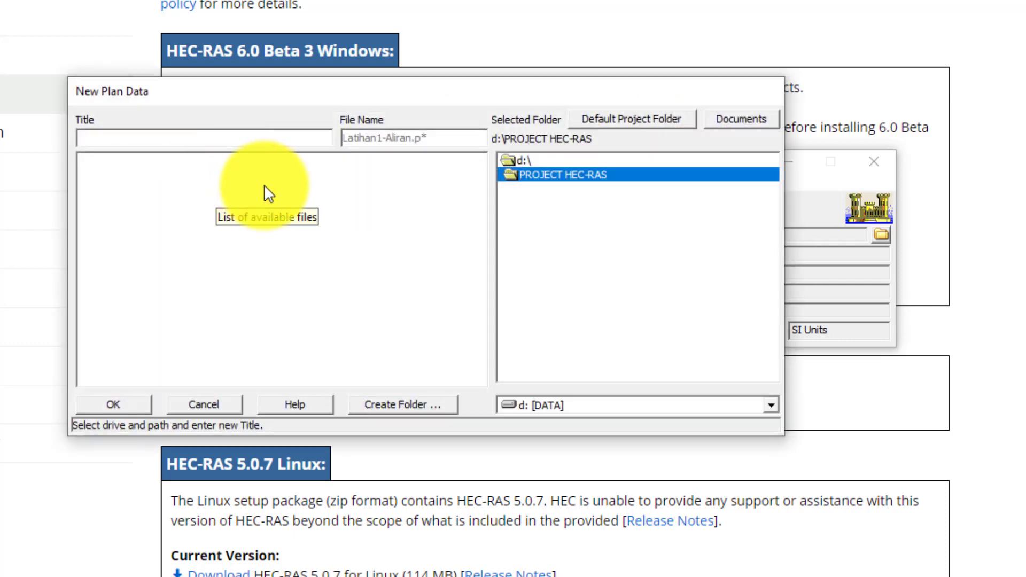
pyautogui.click(253, 137)
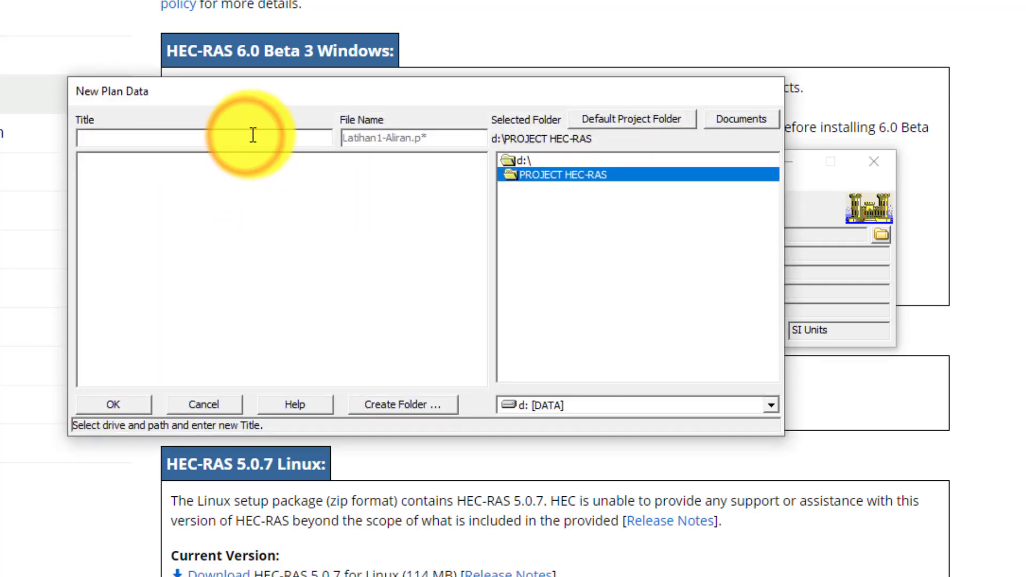
pyautogui.write('Simulasi Al')
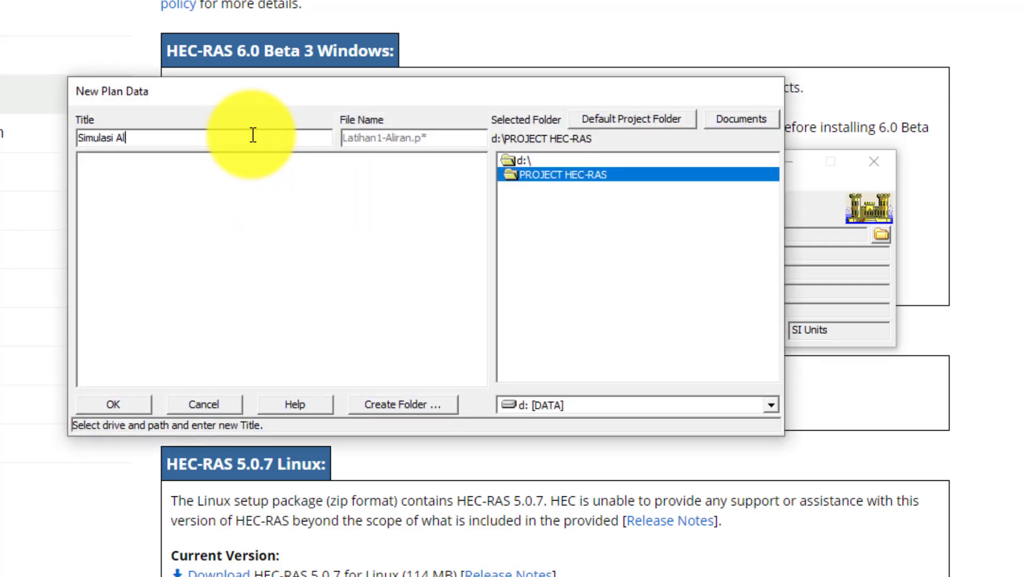
pyautogui.write('iran Mantap 10 dan 40 m3')
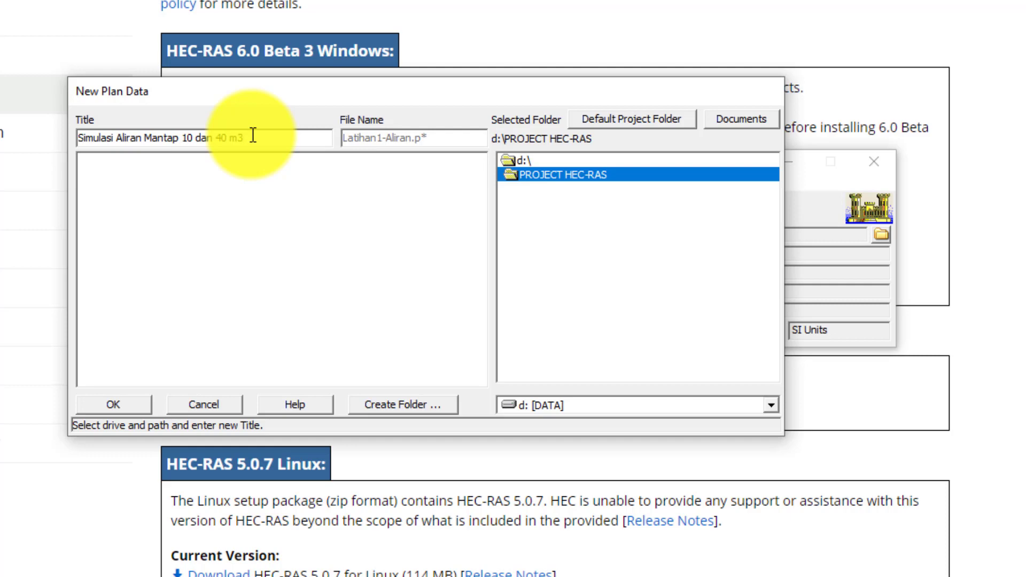
pyautogui.write('/s')
pyautogui.click(144, 403)
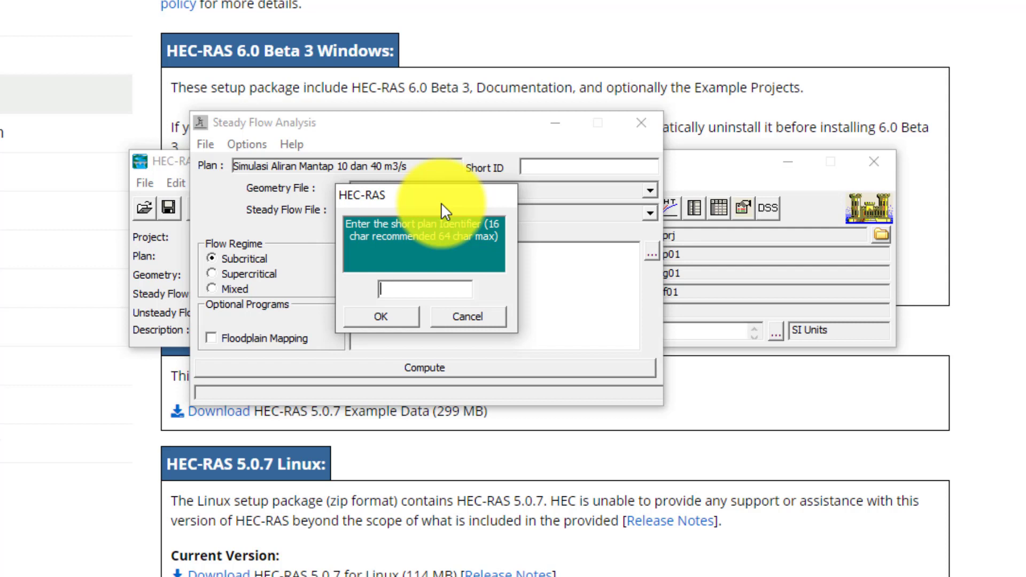
# Assign the short plan identifier SF1040 to the new plan.
pyautogui.write('SF1040')
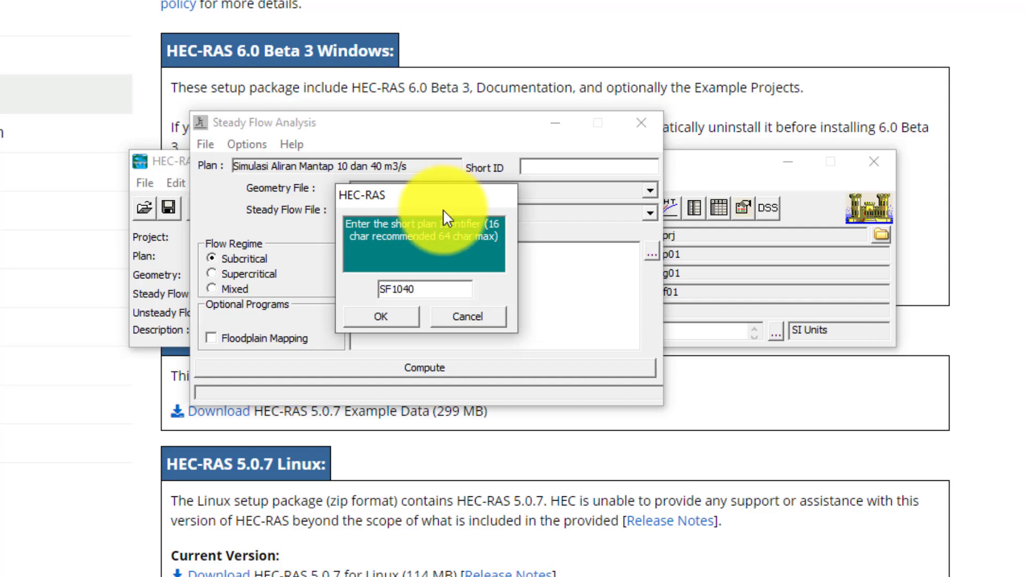
pyautogui.click(410, 309)
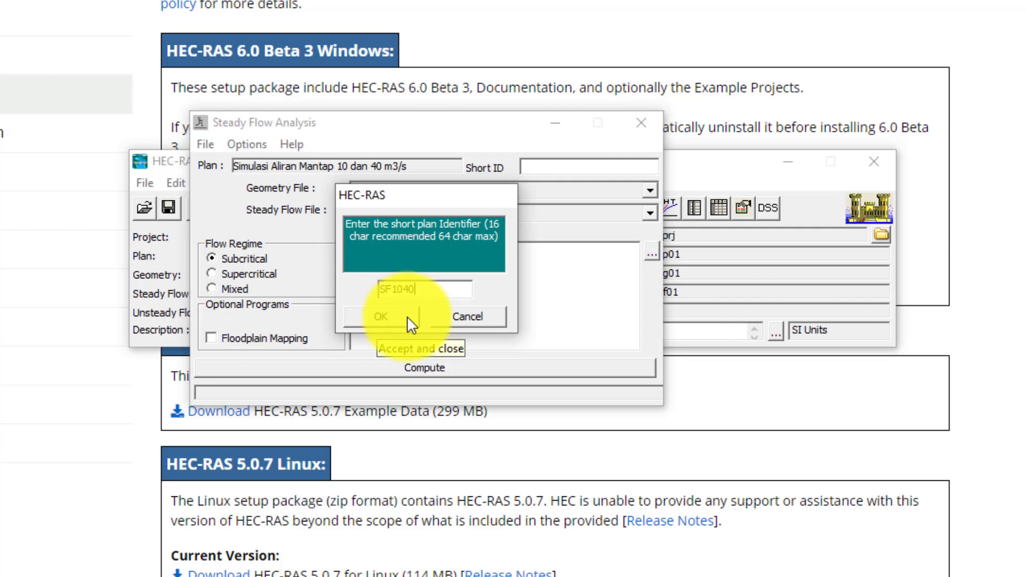
pyautogui.click(406, 316)
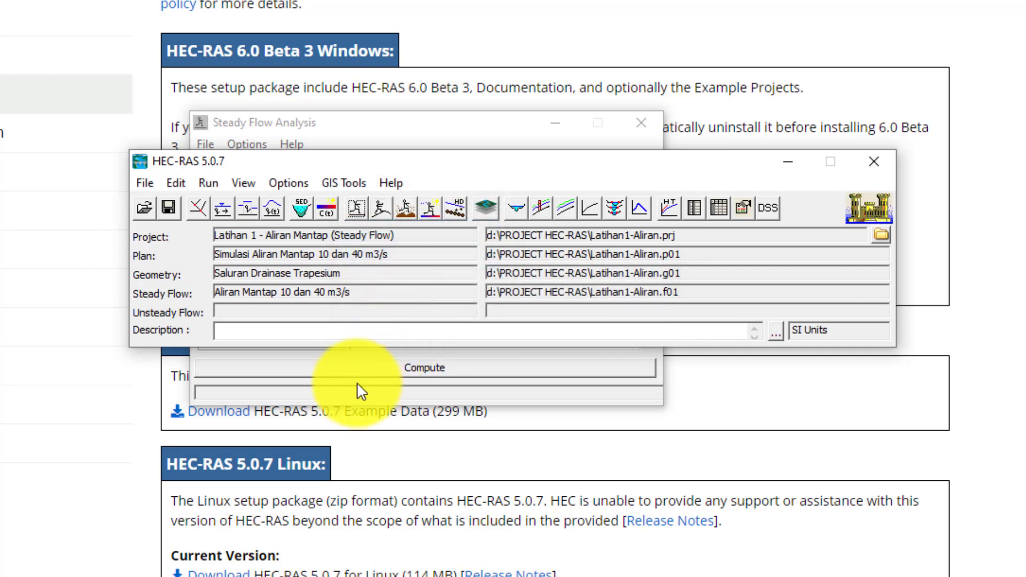
# Reopen the steady flow analysis, compute the plan with the subcritical flow regime, and close the computation and analysis windows.
pyautogui.click(209, 183)
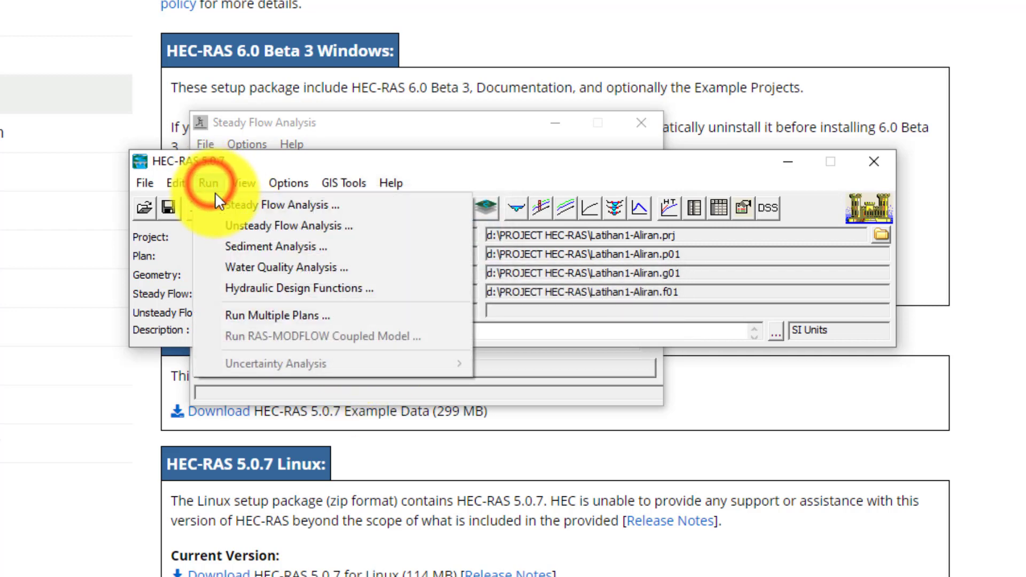
pyautogui.click(225, 205)
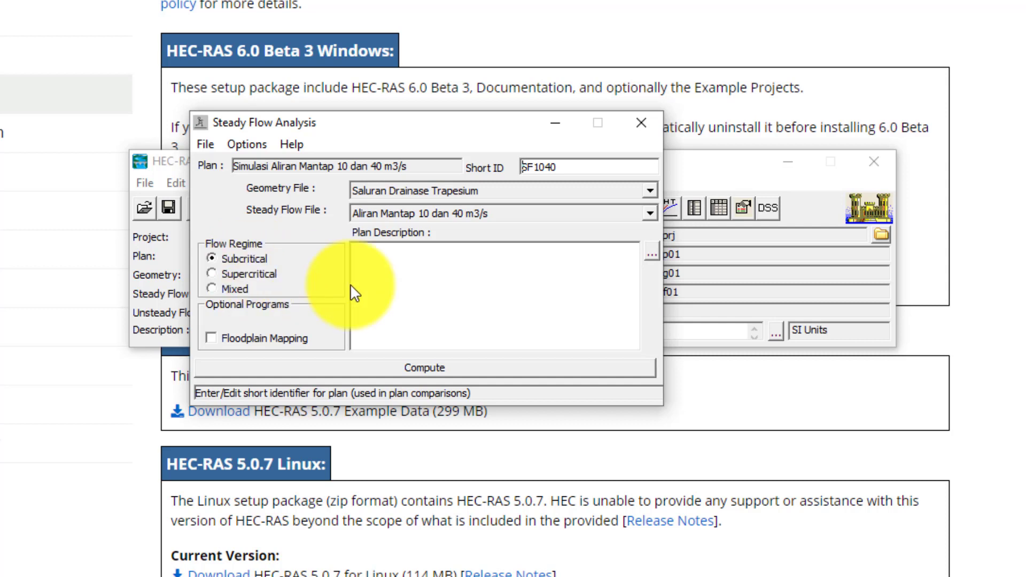
pyautogui.click(432, 371)
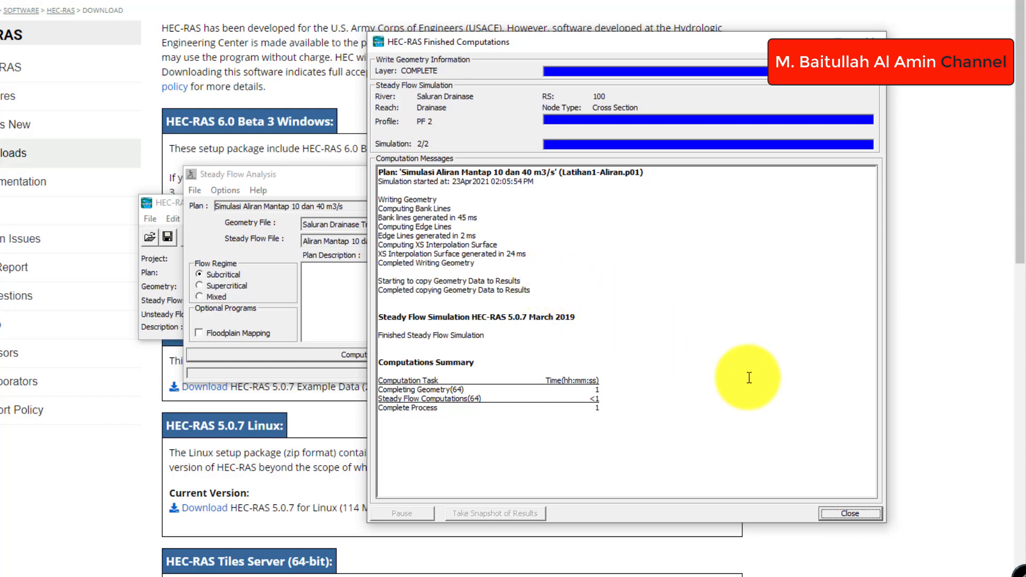
pyautogui.click(855, 515)
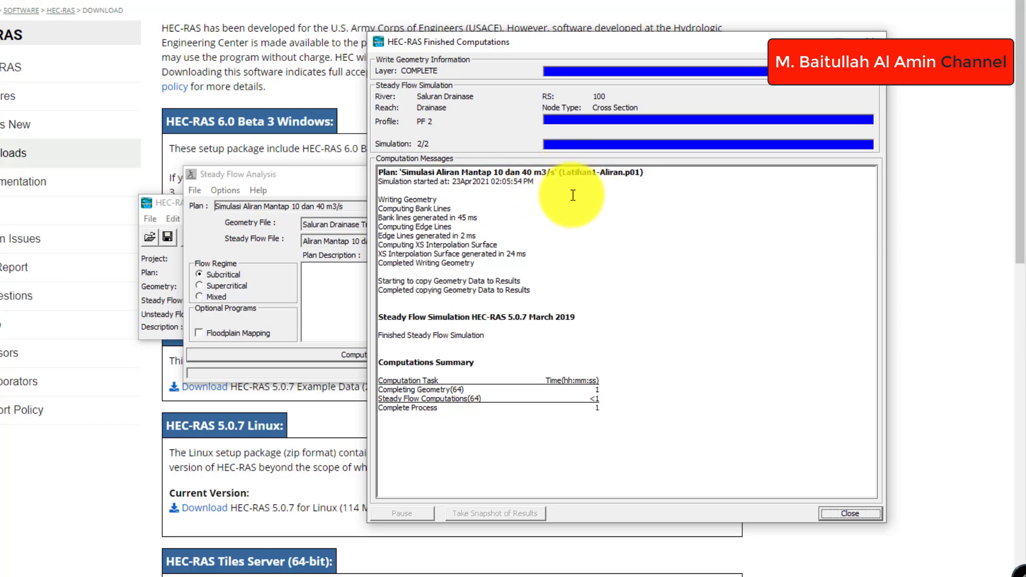
pyautogui.click(829, 513)
pyautogui.click(839, 518)
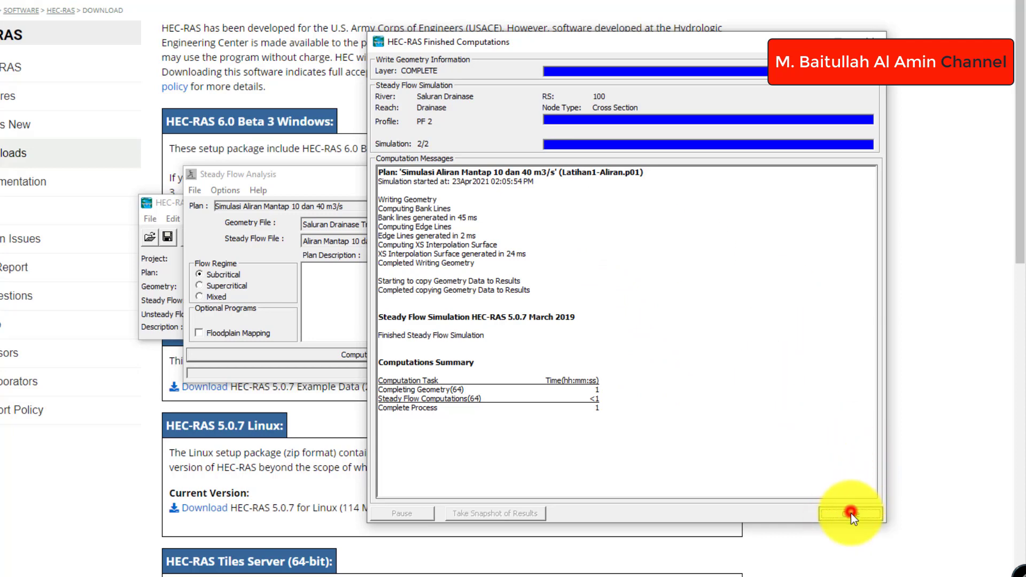
pyautogui.click(851, 513)
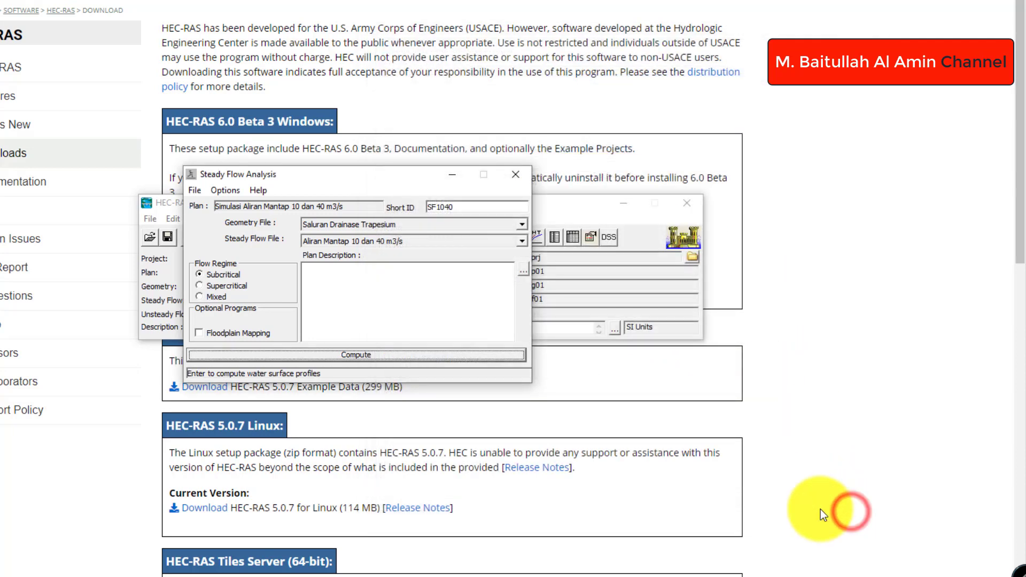
pyautogui.click(521, 173)
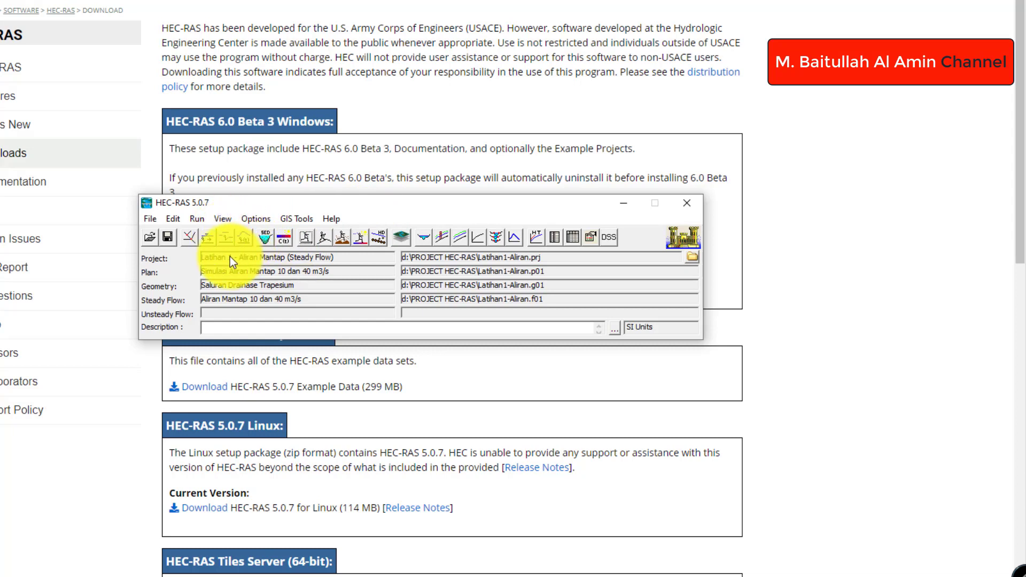
# Open the water surface profile plot and read the PF 1 critical depth and energy grade elevations at the channel's downstream end.
pyautogui.click(228, 218)
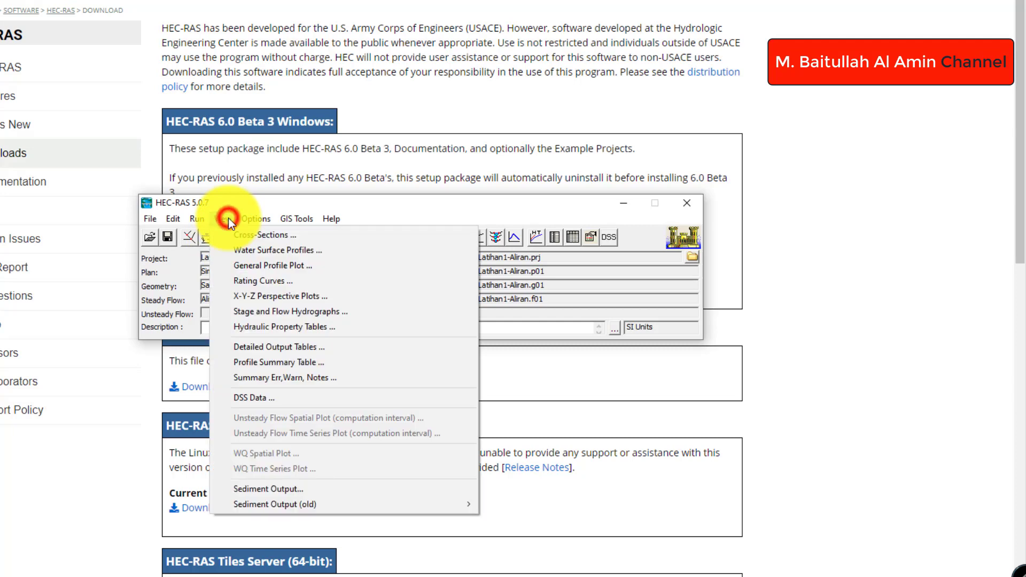
pyautogui.click(252, 248)
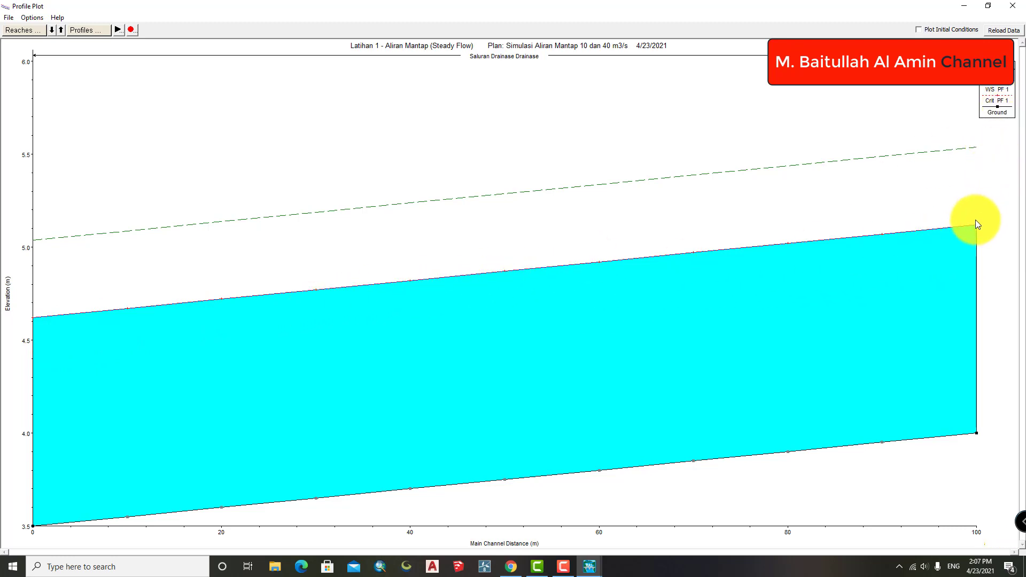
pyautogui.click(46, 319)
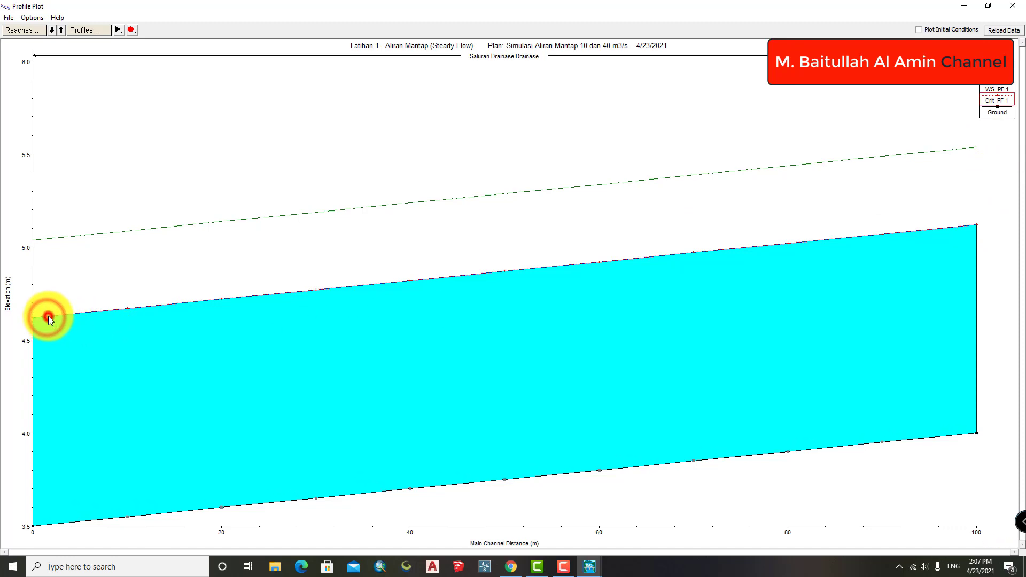
pyautogui.moveTo(48, 316)
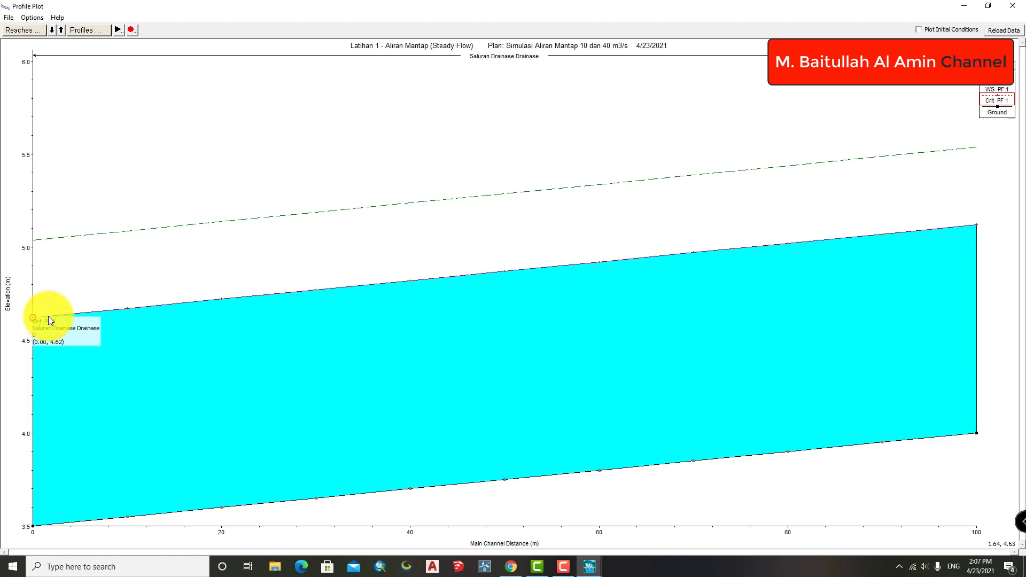
pyautogui.click(50, 238)
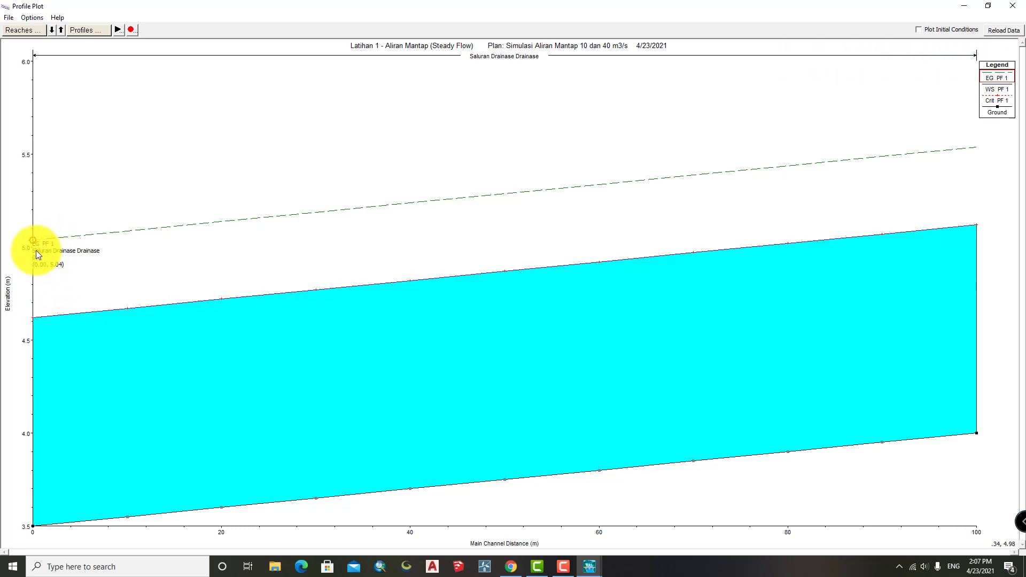
pyautogui.click(155, 295)
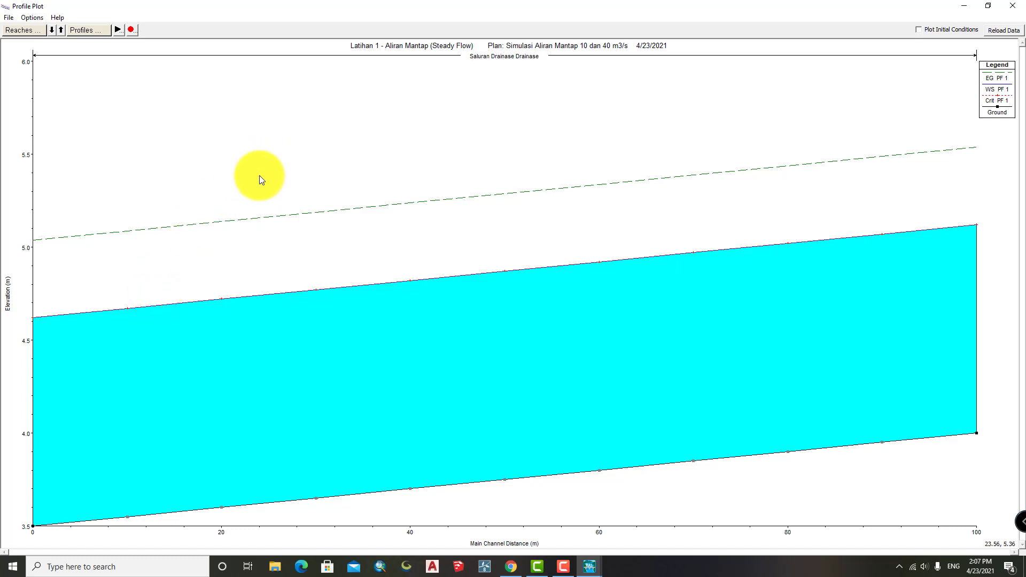
# Add the left and right main channel bank elevations to the variables shown in the profile plot.
pyautogui.rightClick(274, 157)
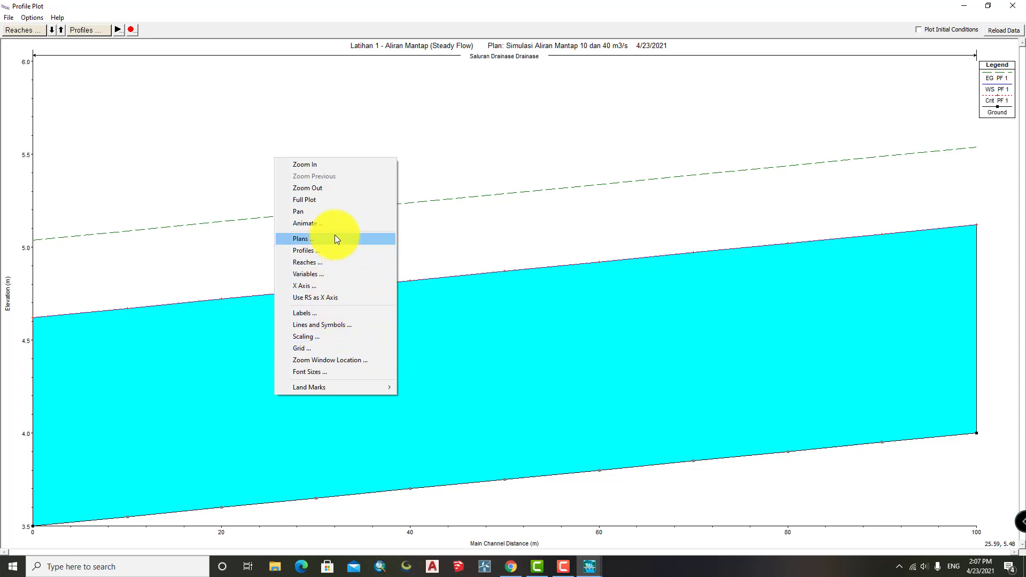
pyautogui.rightClick(356, 185)
pyautogui.click(415, 301)
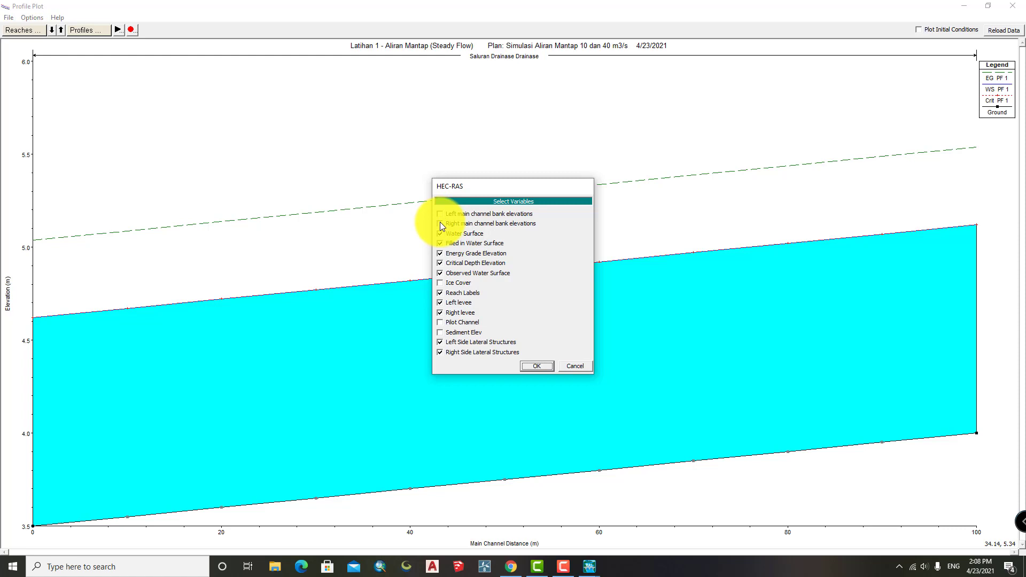
pyautogui.click(440, 224)
pyautogui.click(440, 213)
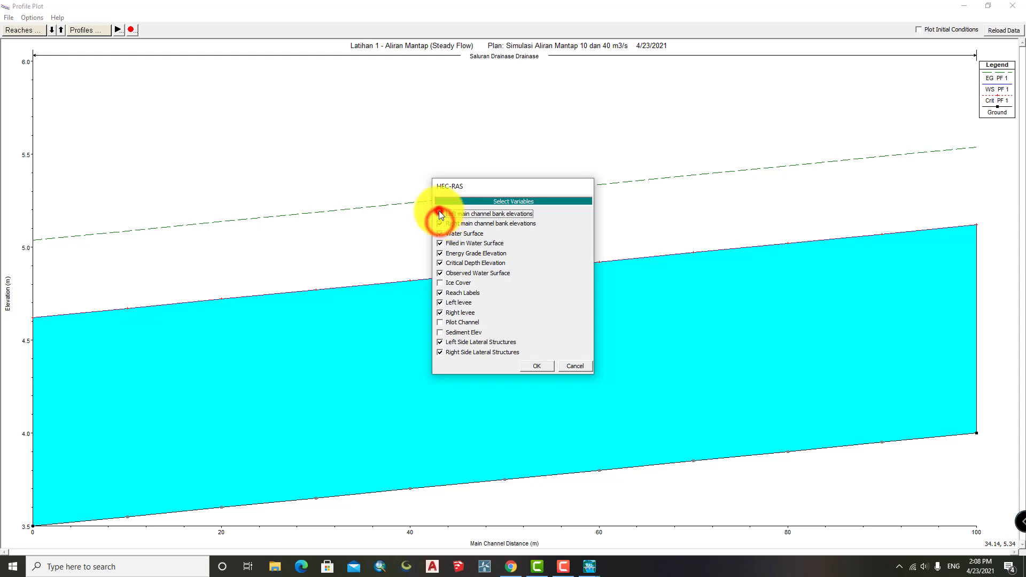
pyautogui.click(551, 374)
# Inspect the bank elevation and the PF 1 critical depth at the downstream end of the profile plot.
pyautogui.click(532, 189)
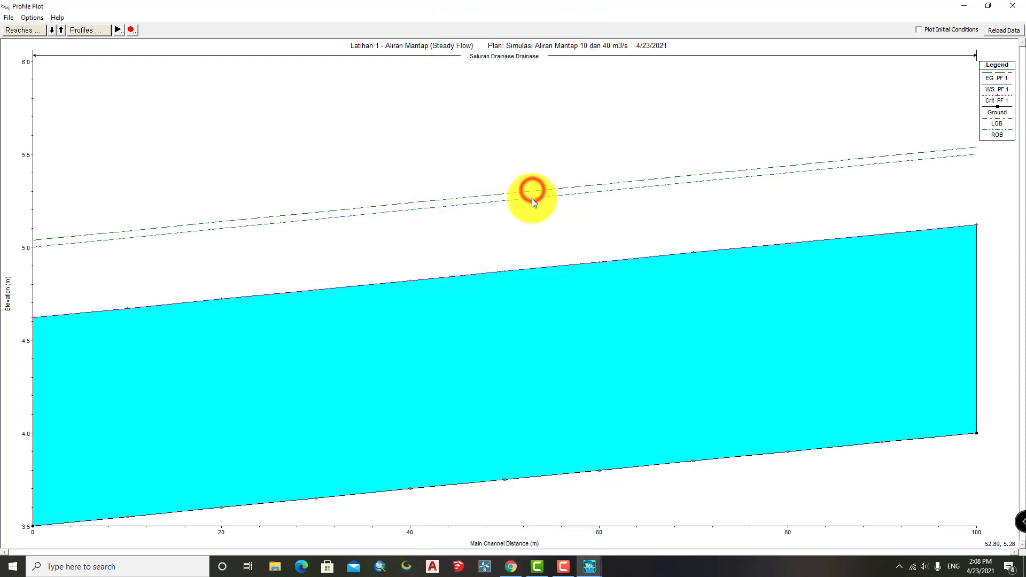
pyautogui.click(38, 246)
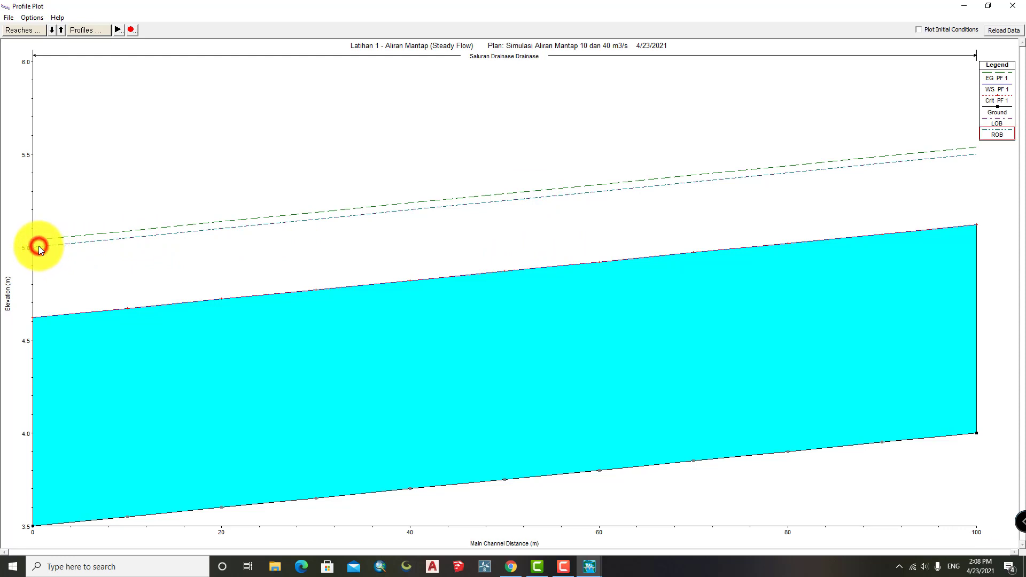
pyautogui.click(52, 317)
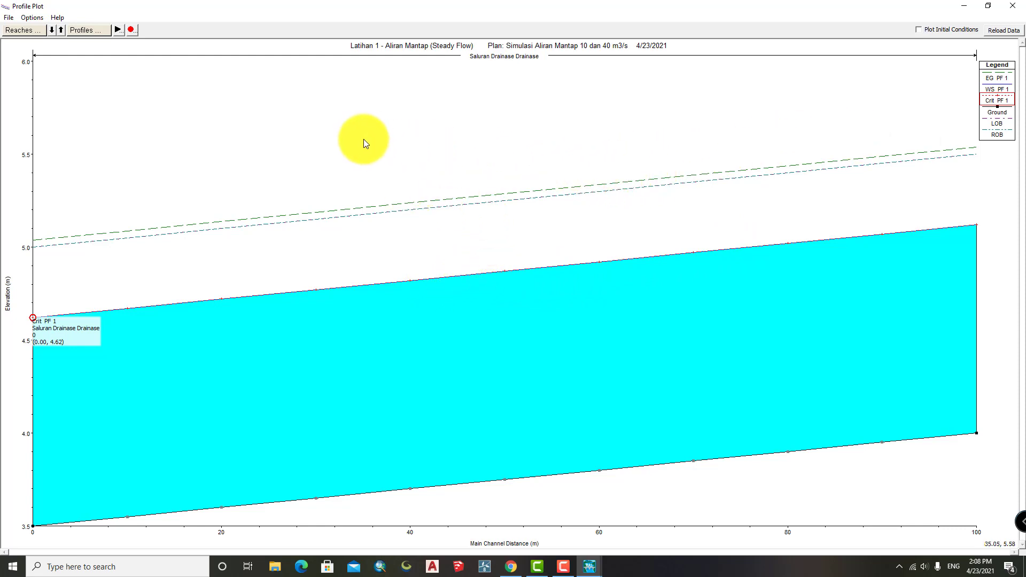
# Add profile PF 2 alongside PF 1 in the profile plot and display the full plot extent.
pyautogui.click(91, 30)
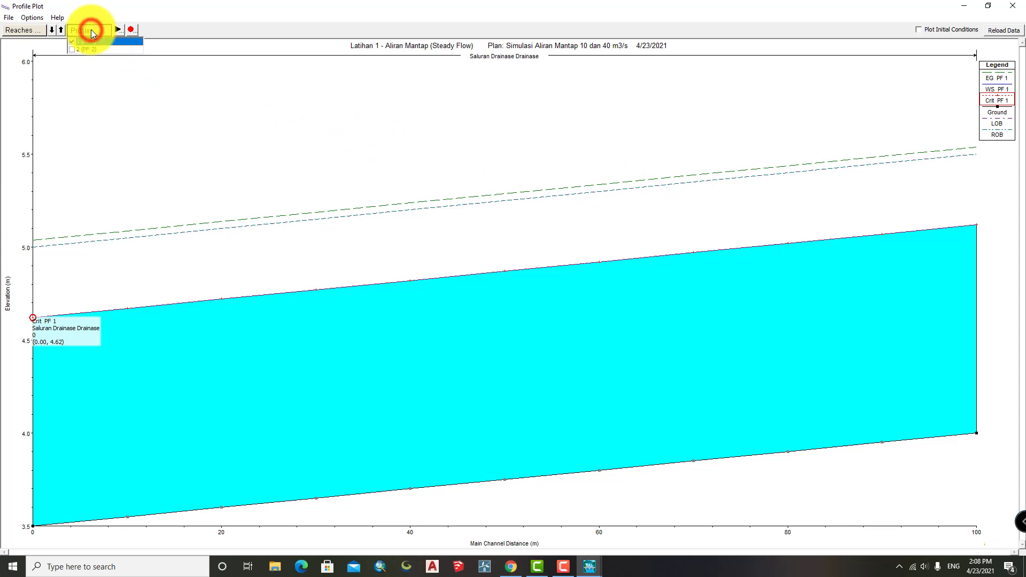
pyautogui.click(72, 49)
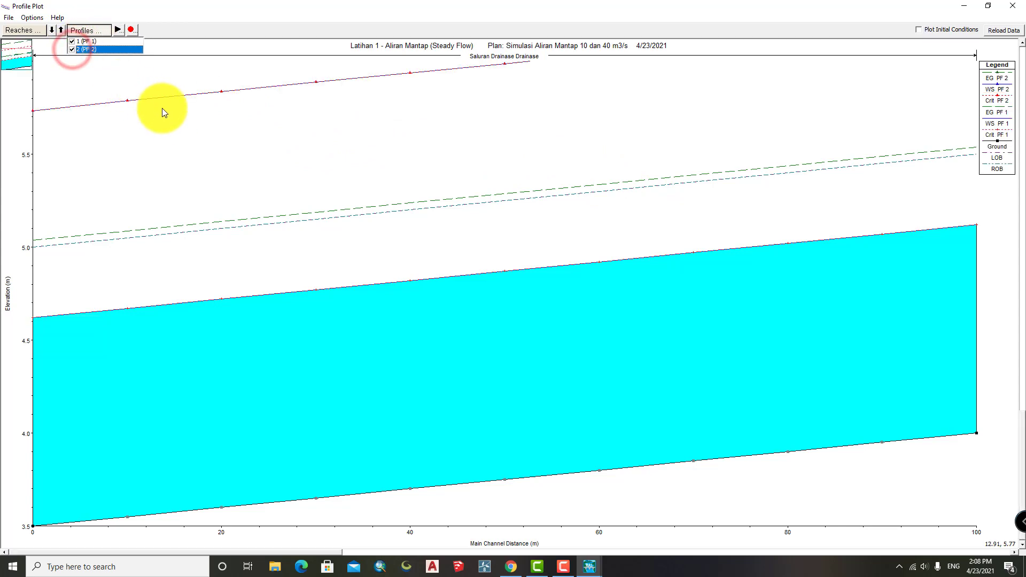
pyautogui.rightClick(231, 127)
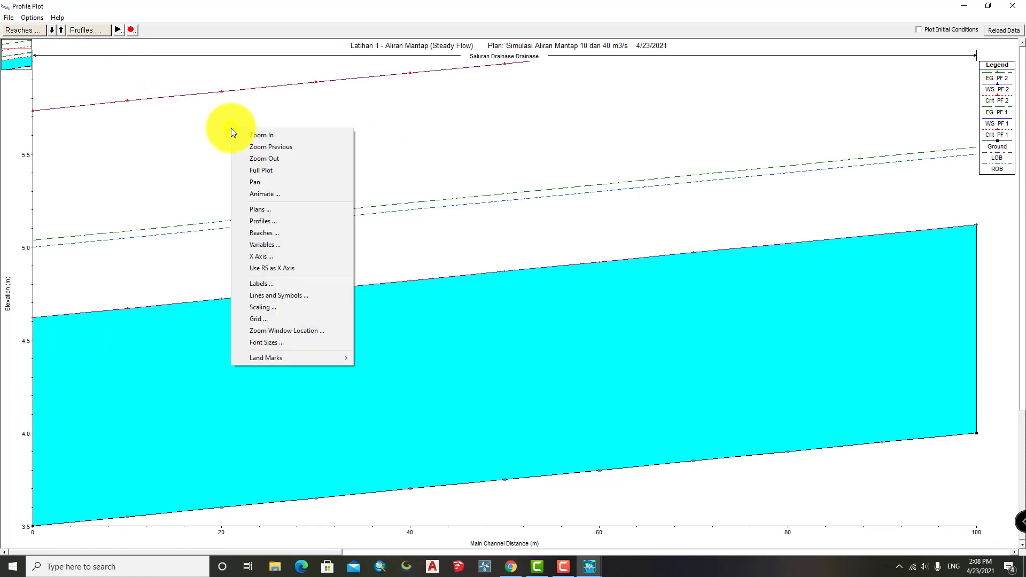
pyautogui.click(281, 172)
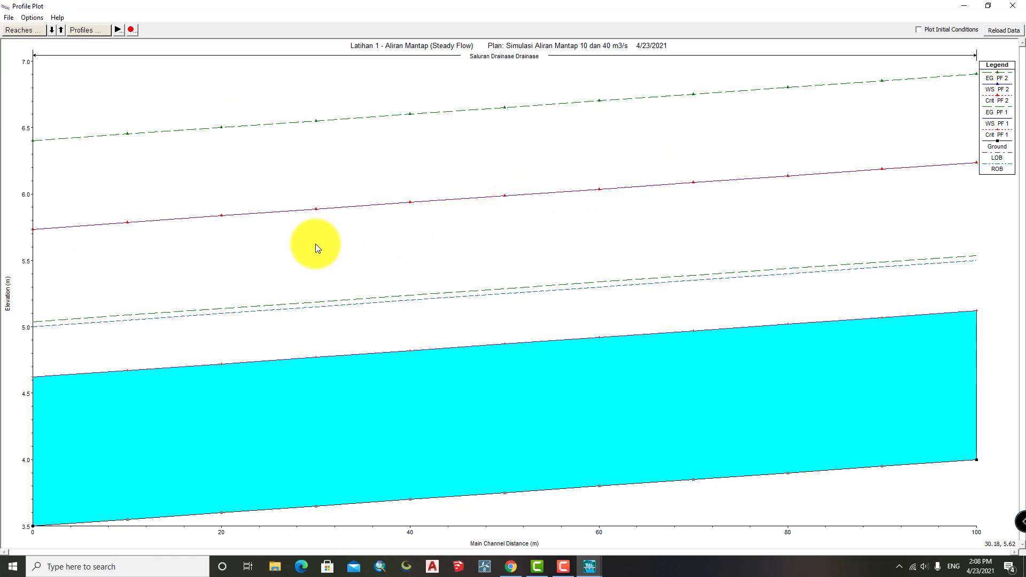
# Inspect the PF 2 critical depth and water surface along the profile plot, including the channel's downstream end, and highlight the PF 1 critical line.
pyautogui.click(178, 220)
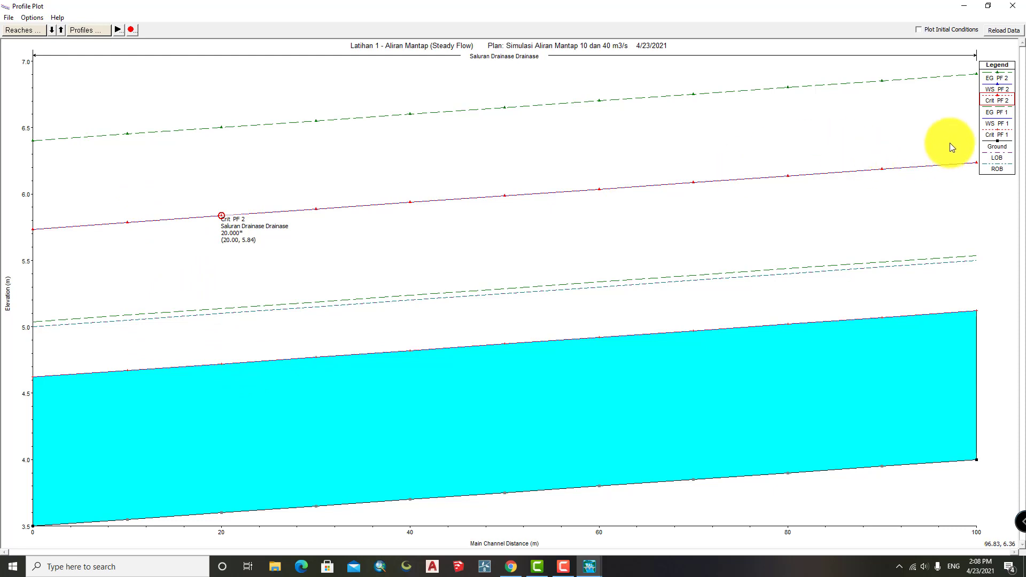
pyautogui.click(1005, 133)
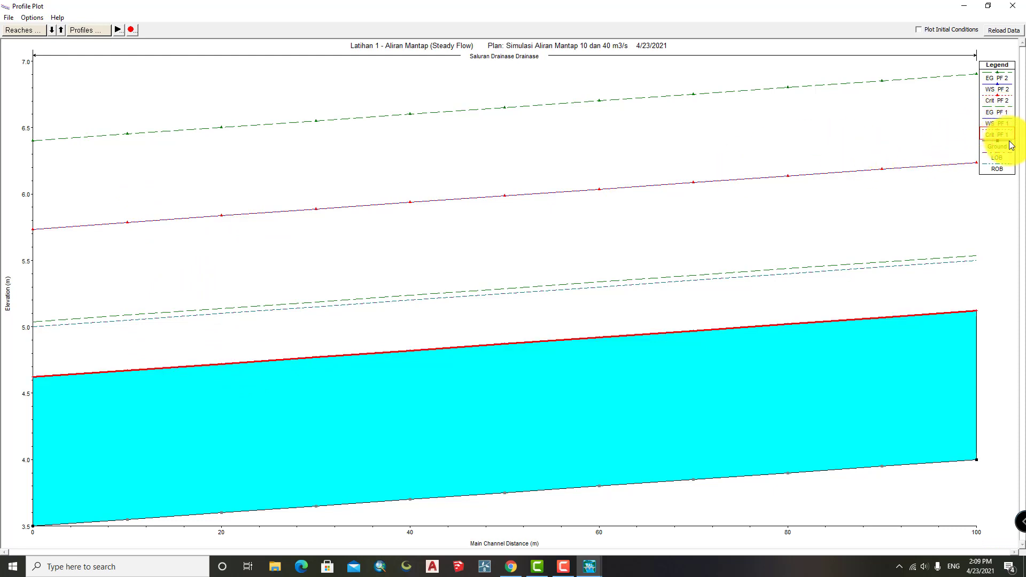
pyautogui.click(999, 89)
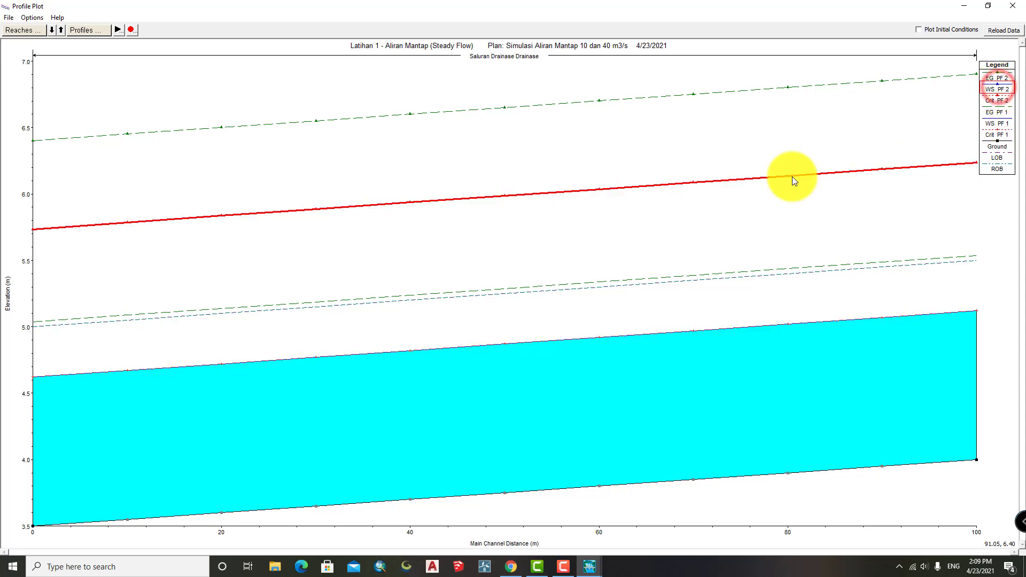
pyautogui.click(623, 218)
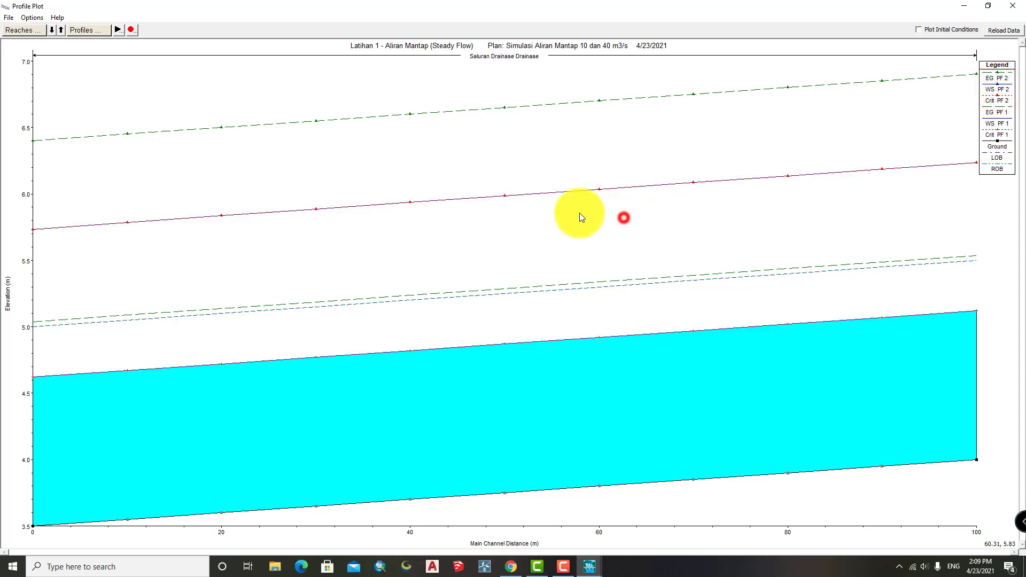
pyautogui.click(535, 194)
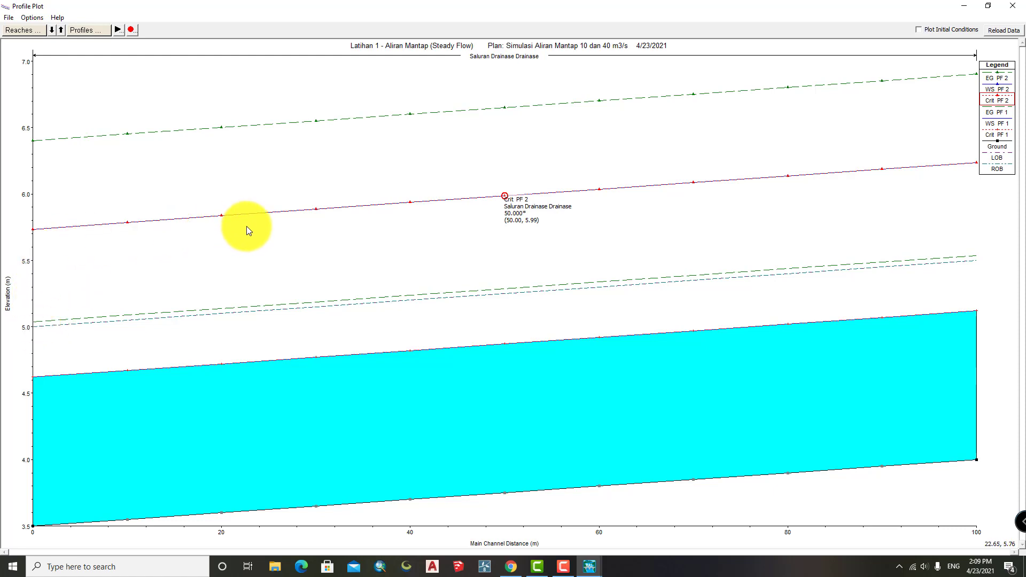
pyautogui.click(33, 229)
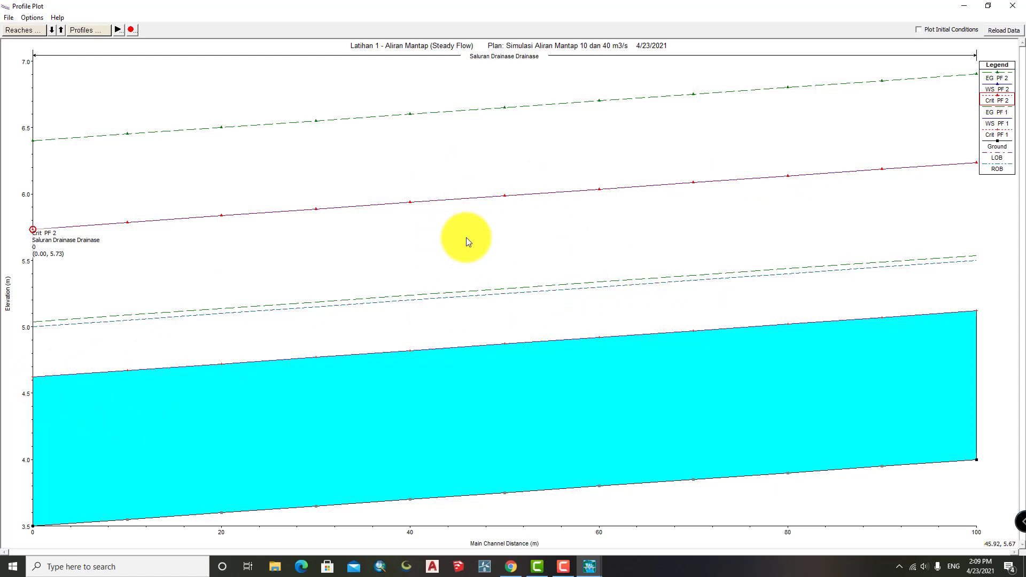
pyautogui.click(444, 233)
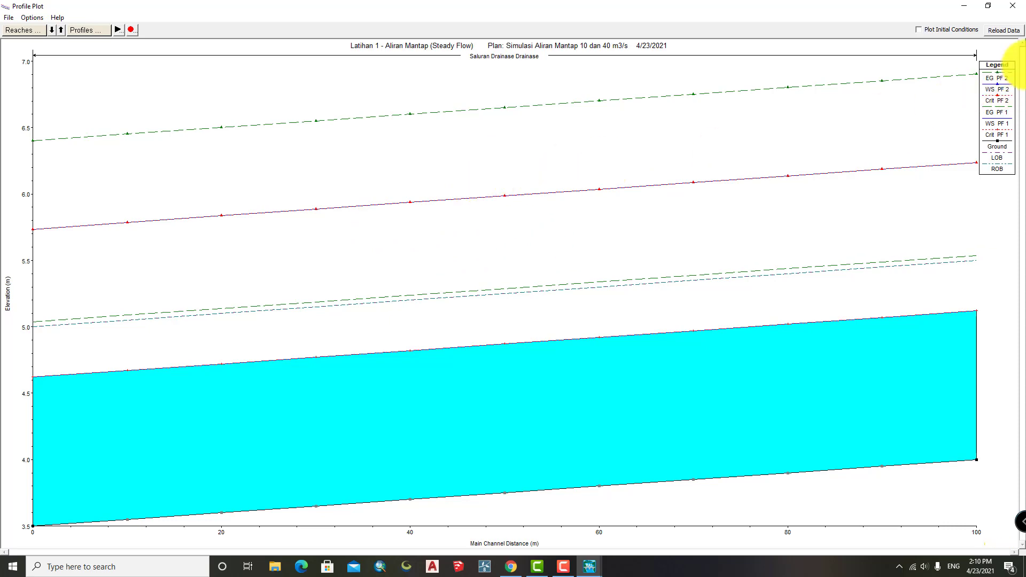
# Close the profile plot and open the cross section plot in a maximized window.
pyautogui.click(1018, 10)
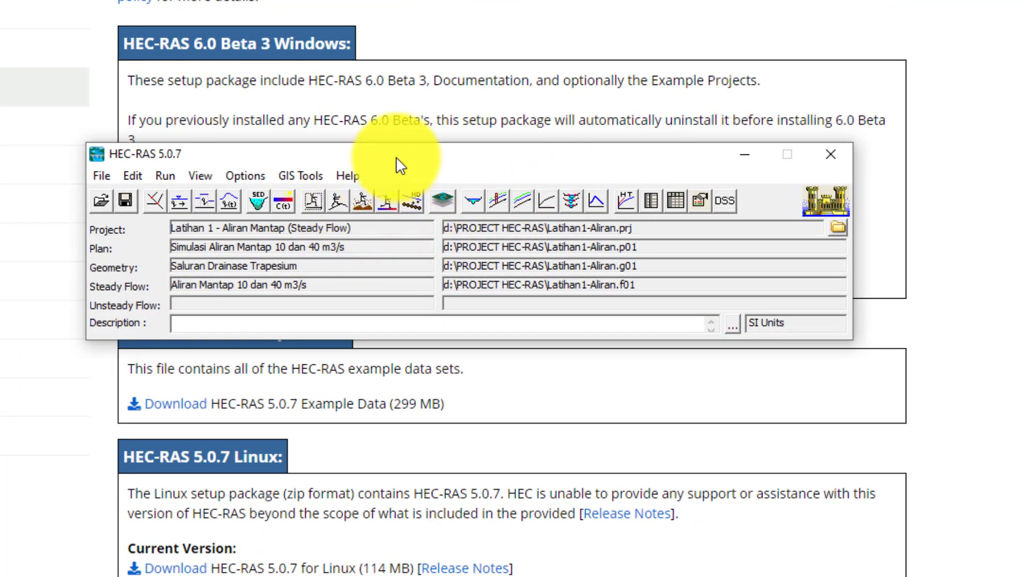
pyautogui.click(208, 180)
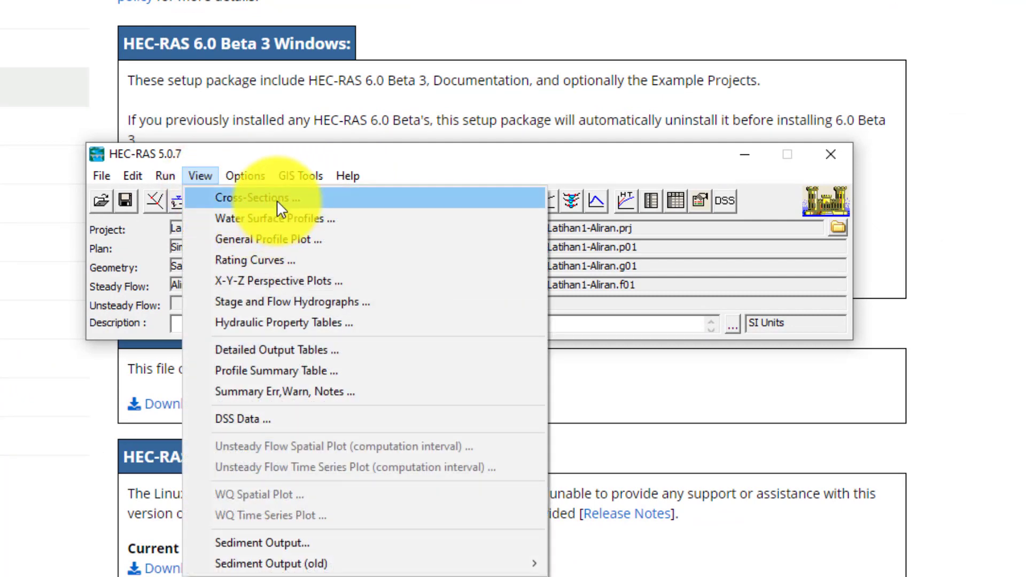
pyautogui.click(328, 151)
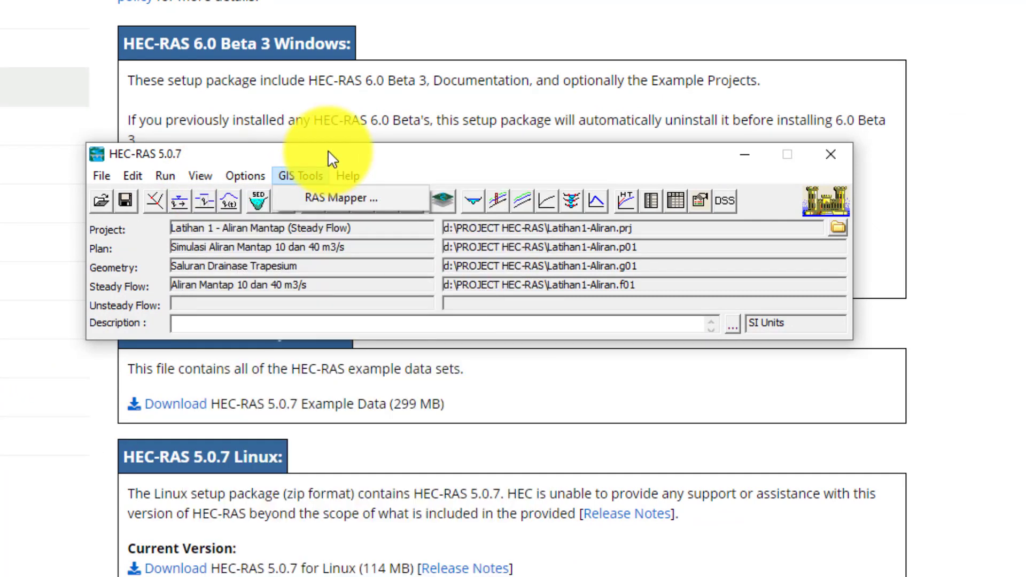
pyautogui.click(476, 202)
pyautogui.click(571, 80)
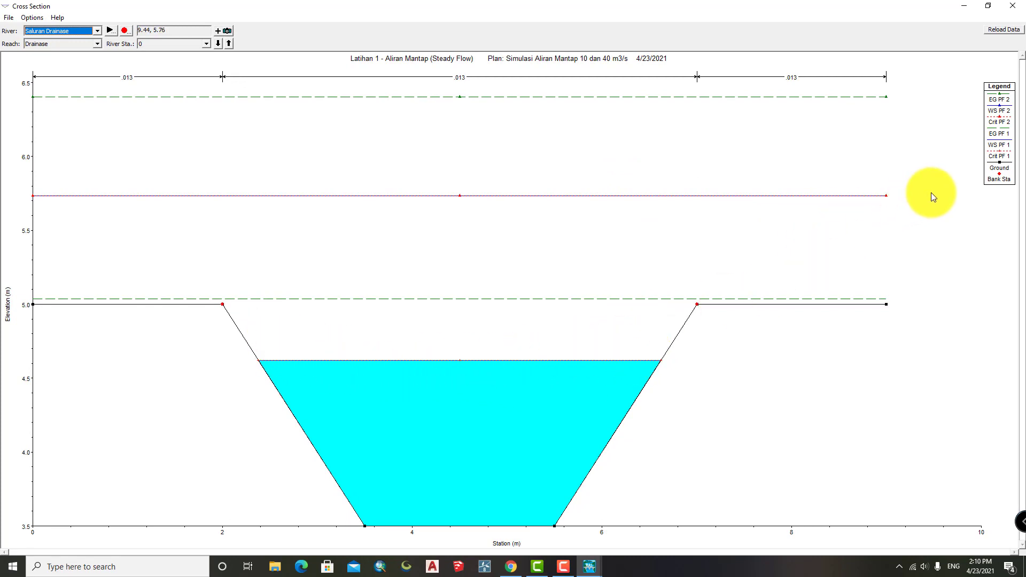
# Inspect the PF 1 and PF 2 water surface and critical elevations against the bank ground level at river station 0.
pyautogui.click(1003, 148)
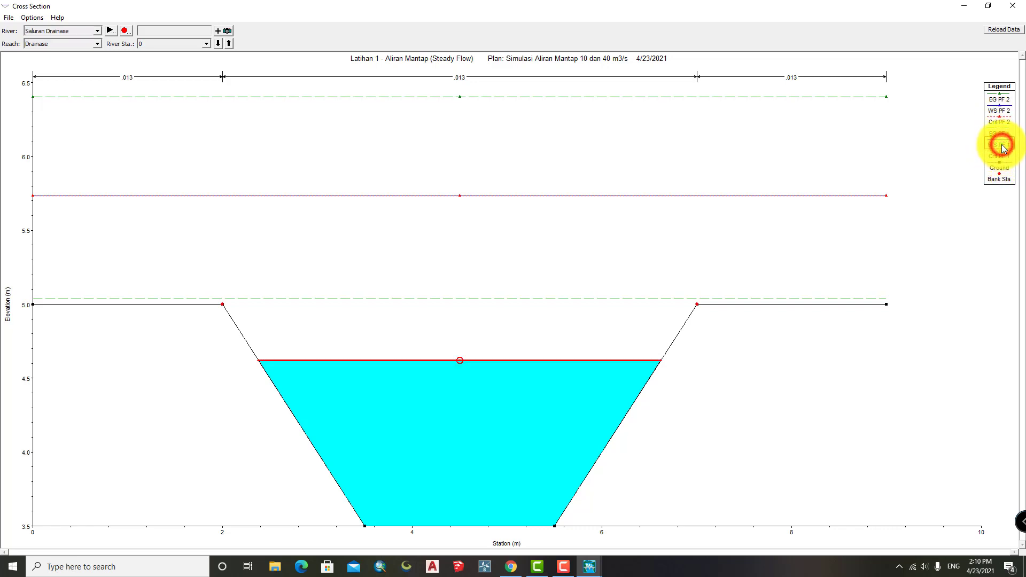
pyautogui.click(487, 361)
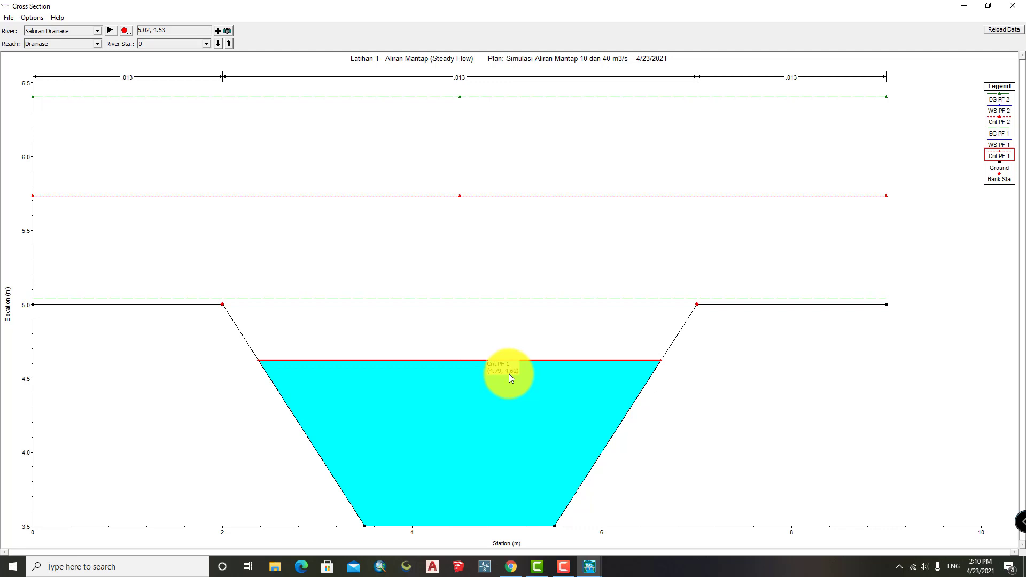
pyautogui.click(540, 359)
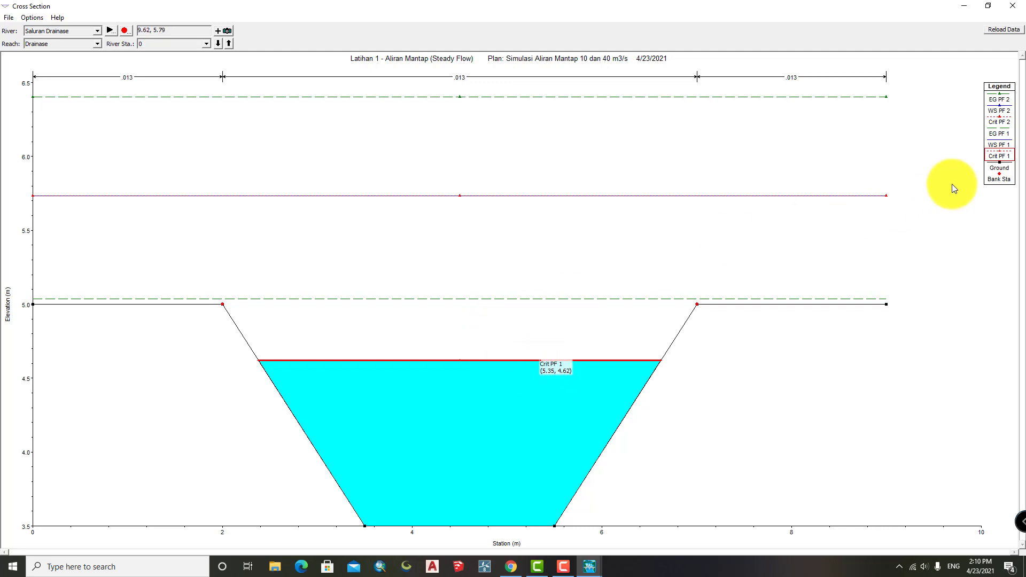
pyautogui.click(1001, 112)
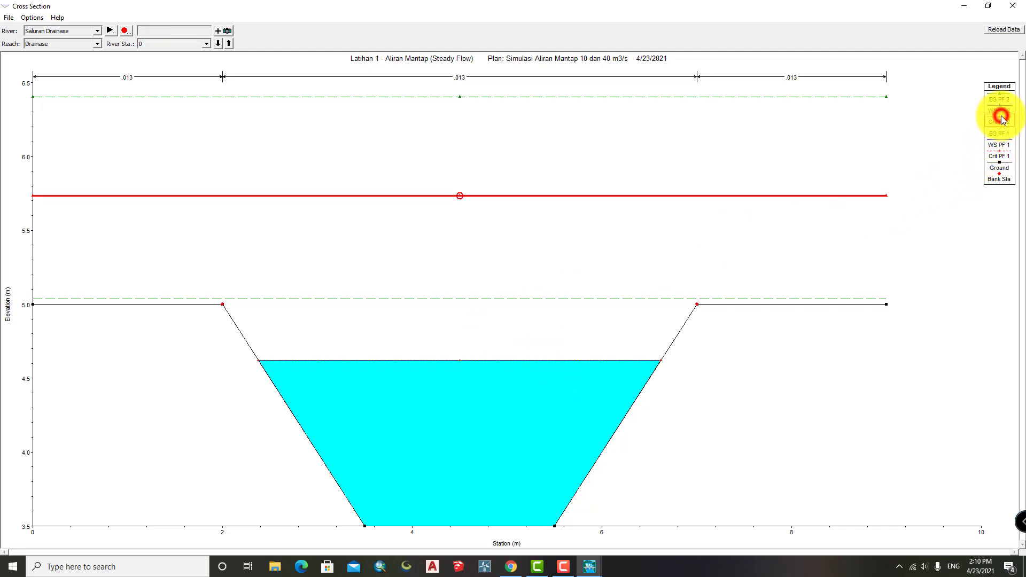
pyautogui.click(1002, 112)
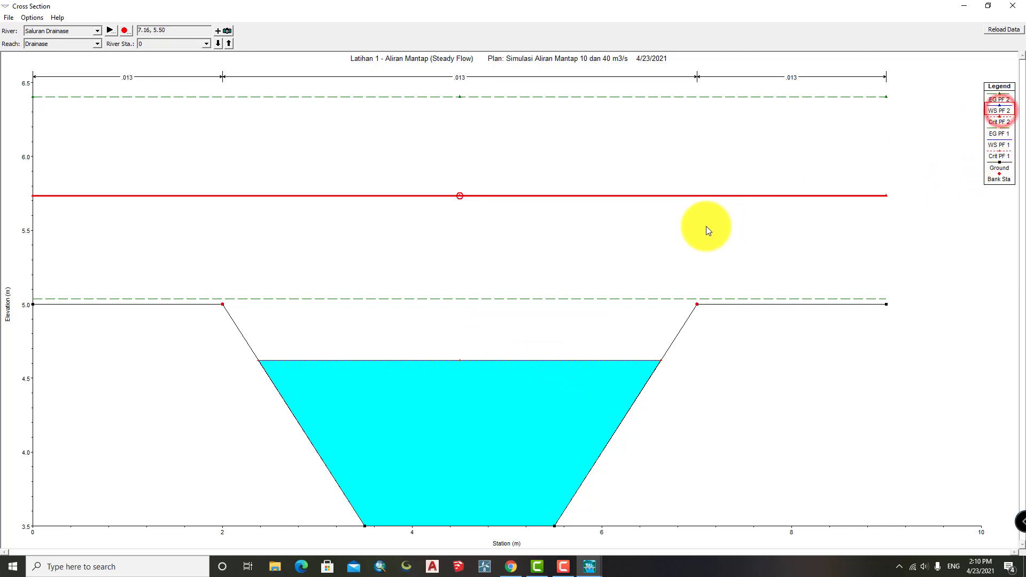
pyautogui.click(679, 197)
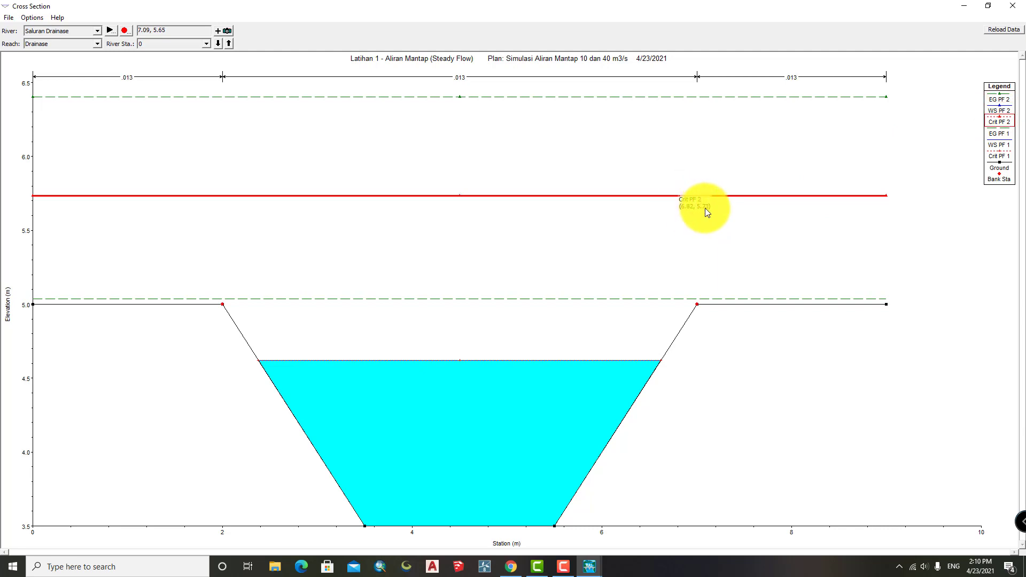
pyautogui.click(702, 305)
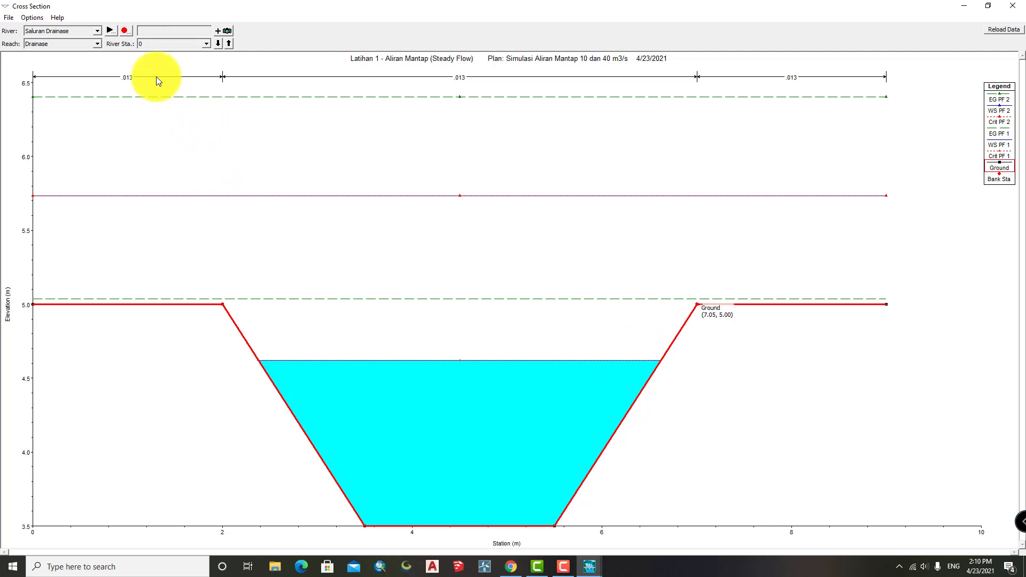
# View the interpolated cross sections at river stations 10 and 30.
pyautogui.click(206, 45)
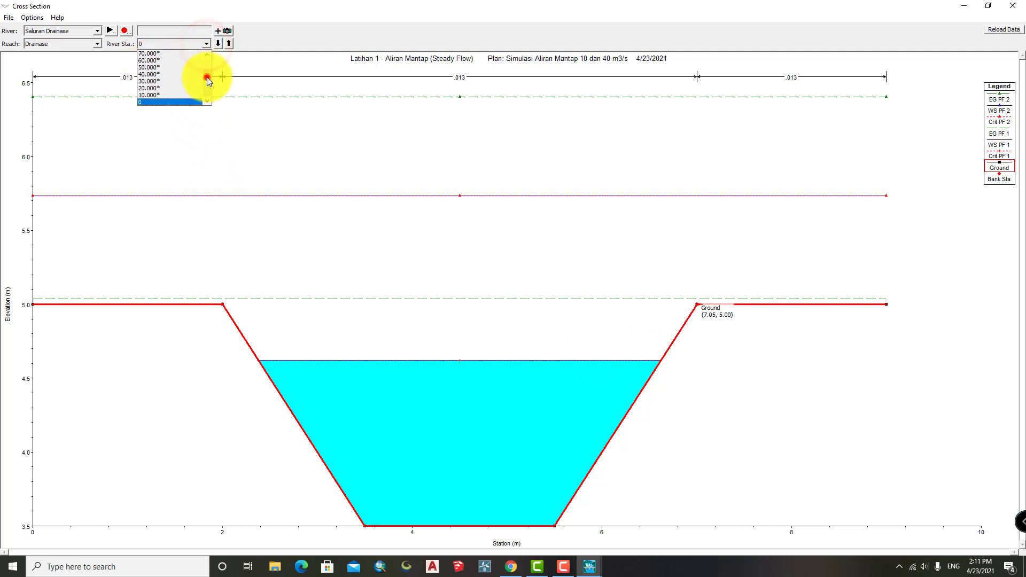
pyautogui.moveTo(209, 53); pyautogui.dragTo(195, 84)
pyautogui.click(177, 93)
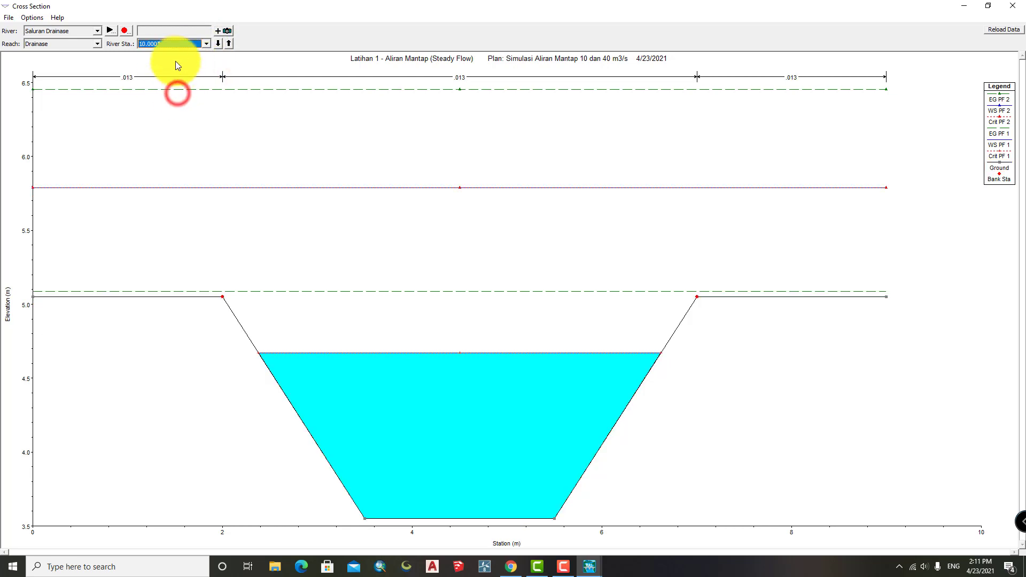
pyautogui.click(201, 46)
pyautogui.click(168, 82)
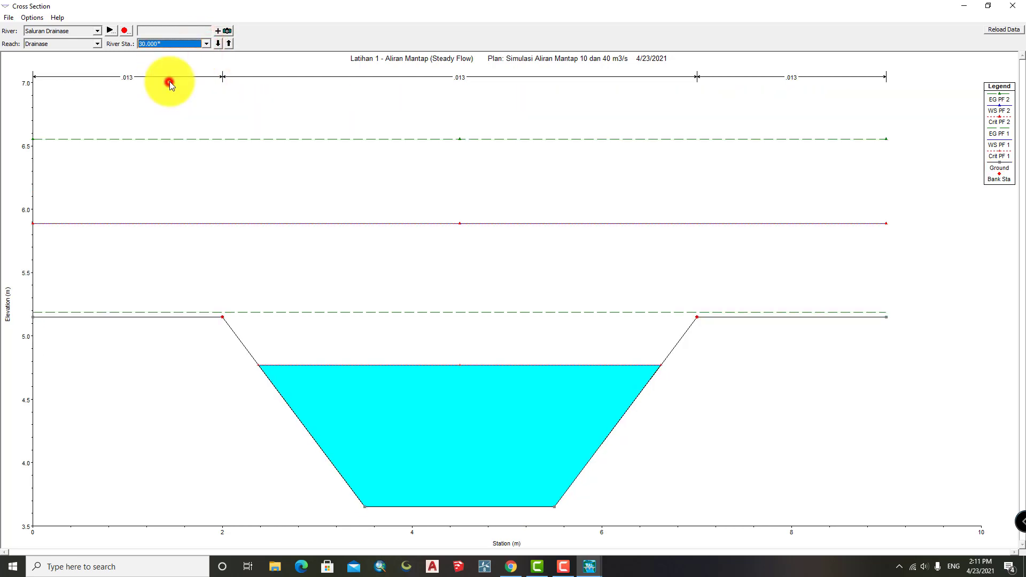
# Step upstream through the cross sections from river station 30 to station 100.
pyautogui.click(228, 43)
pyautogui.click(228, 42)
pyautogui.click(228, 43)
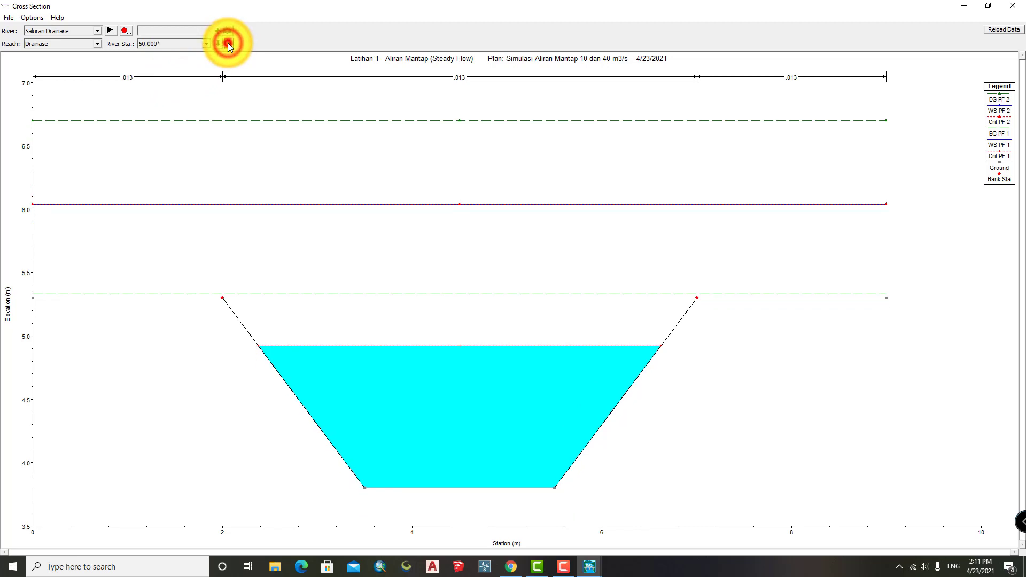
pyautogui.click(227, 43)
pyautogui.click(227, 43)
pyautogui.click(227, 43)
pyautogui.click(228, 43)
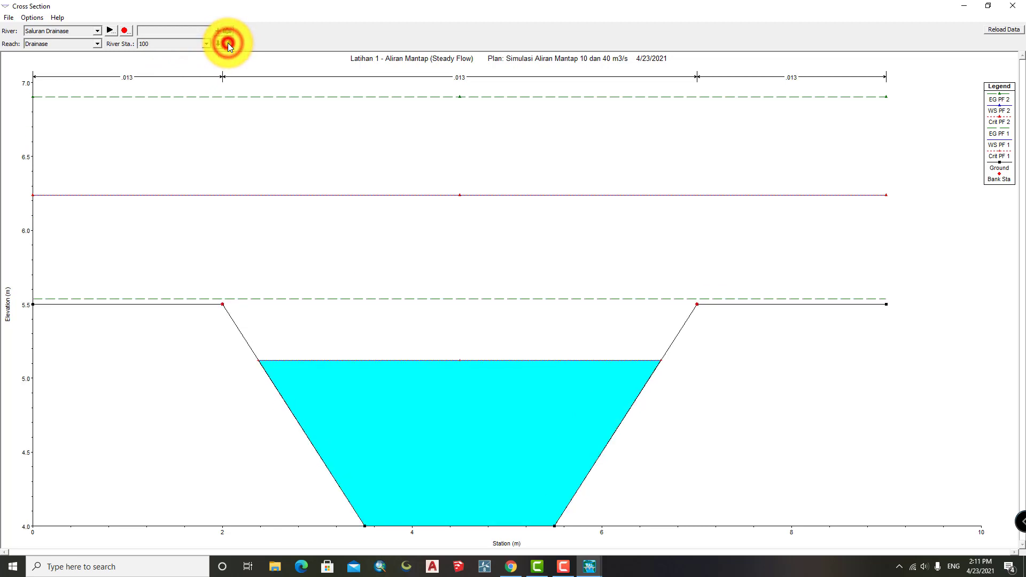
# Keep cycling through the cross sections past station 100 until river station 60 is displayed.
pyautogui.click(228, 44)
pyautogui.click(227, 44)
pyautogui.click(227, 44)
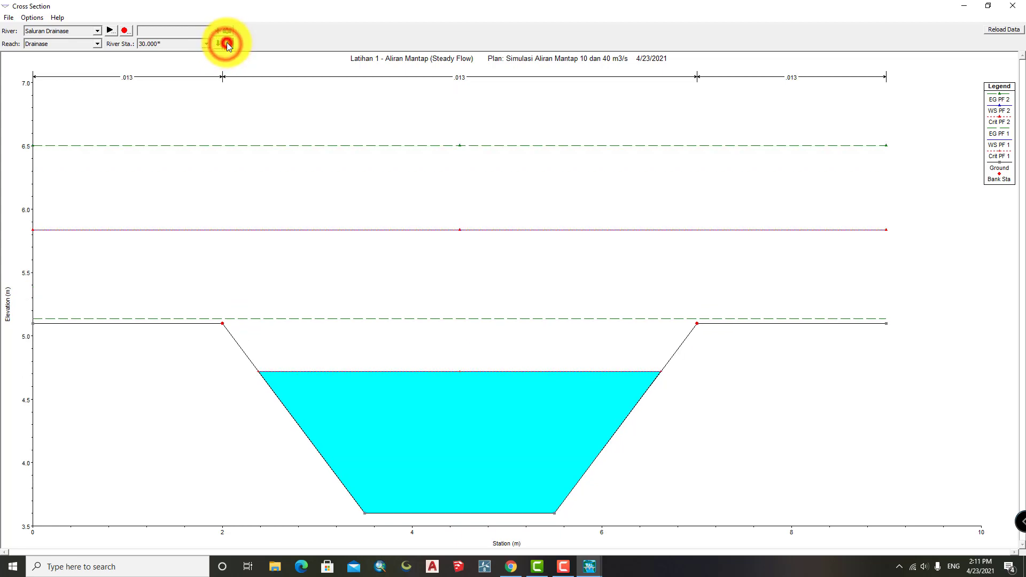
pyautogui.click(228, 44)
pyautogui.click(228, 44)
pyautogui.click(227, 43)
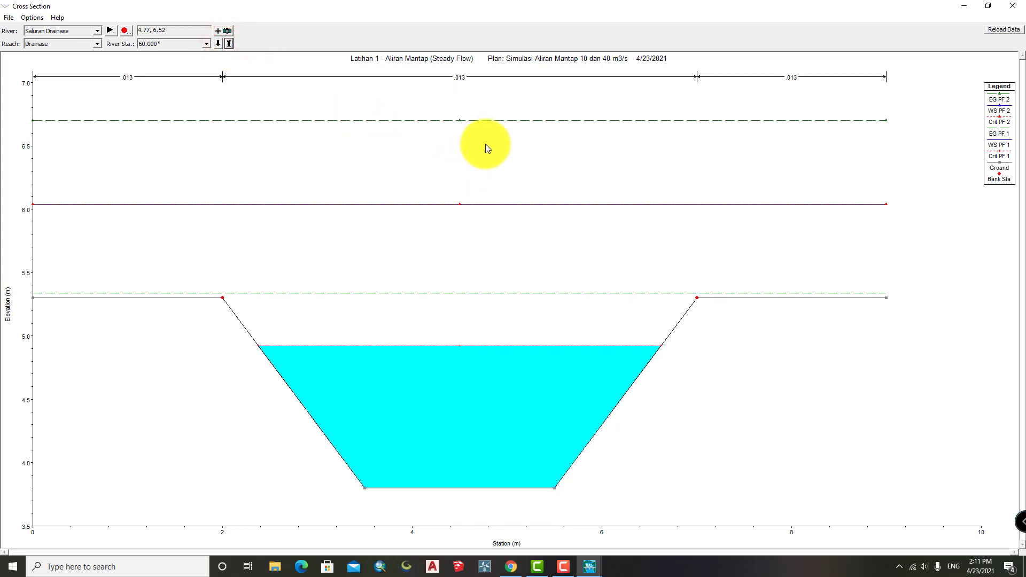
# Inspect the PF 1 and PF 2 energy grade lines on the station 60 cross section.
pyautogui.click(854, 293)
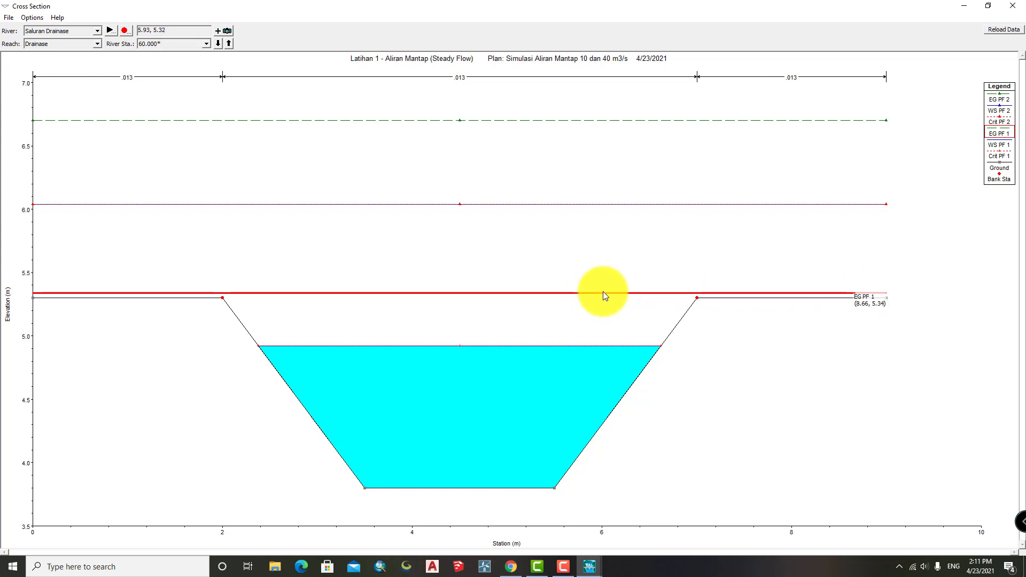
pyautogui.click(614, 305)
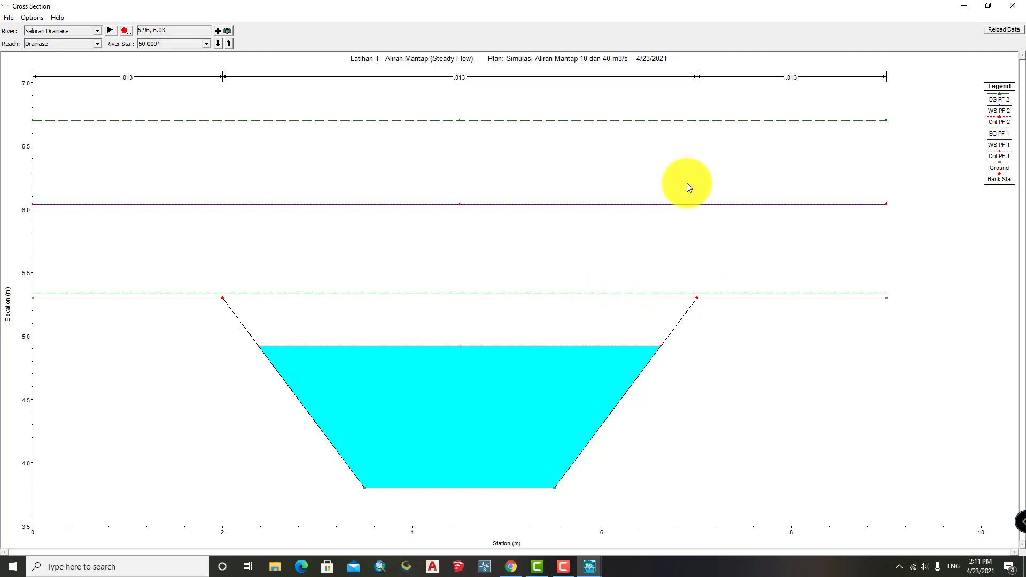
pyautogui.click(611, 294)
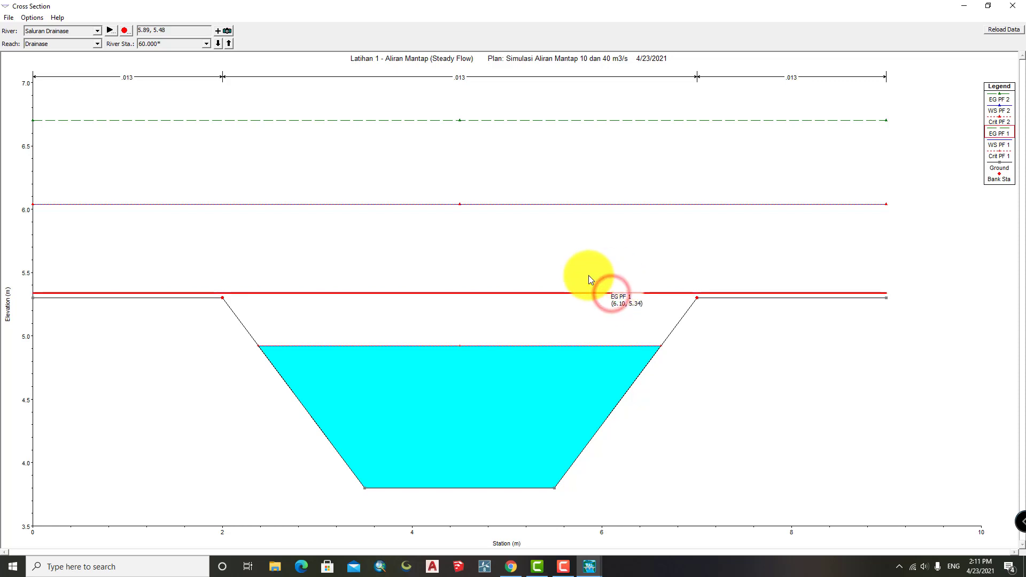
pyautogui.click(623, 121)
pyautogui.click(558, 228)
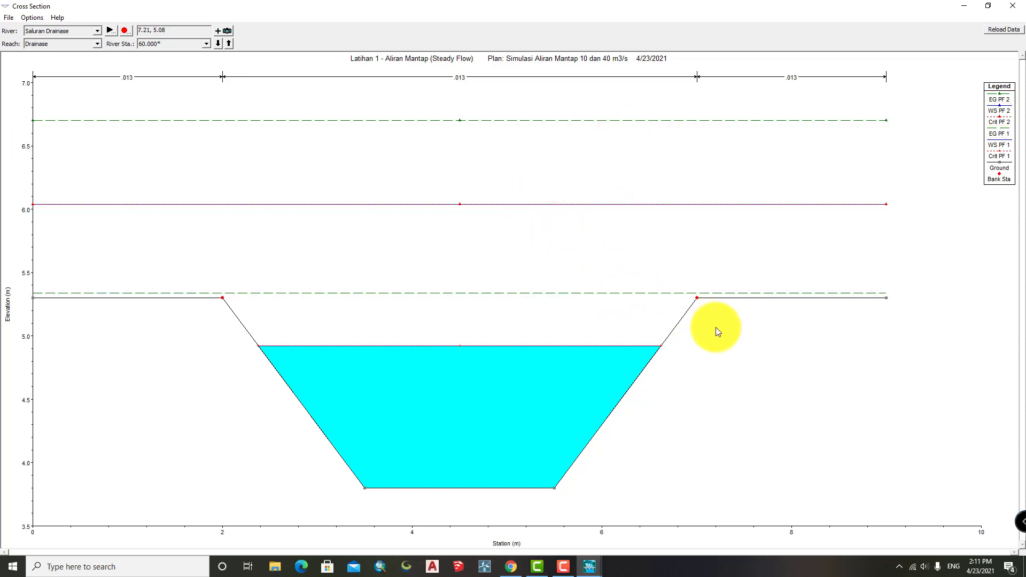
# Plot the velocity distribution on the station 60 cross section and read the velocity at points inside the channel.
pyautogui.rightClick(633, 223)
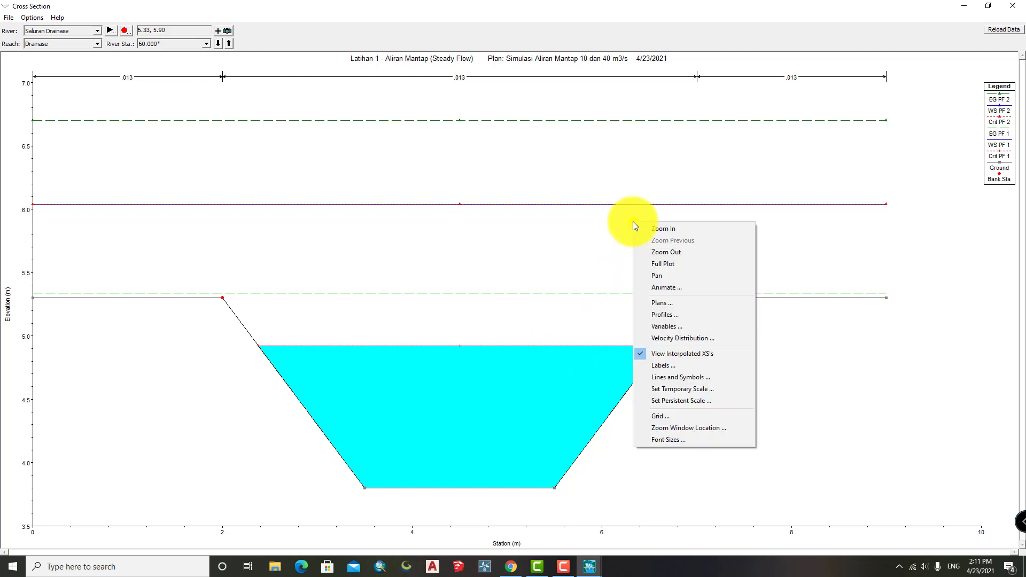
pyautogui.click(697, 338)
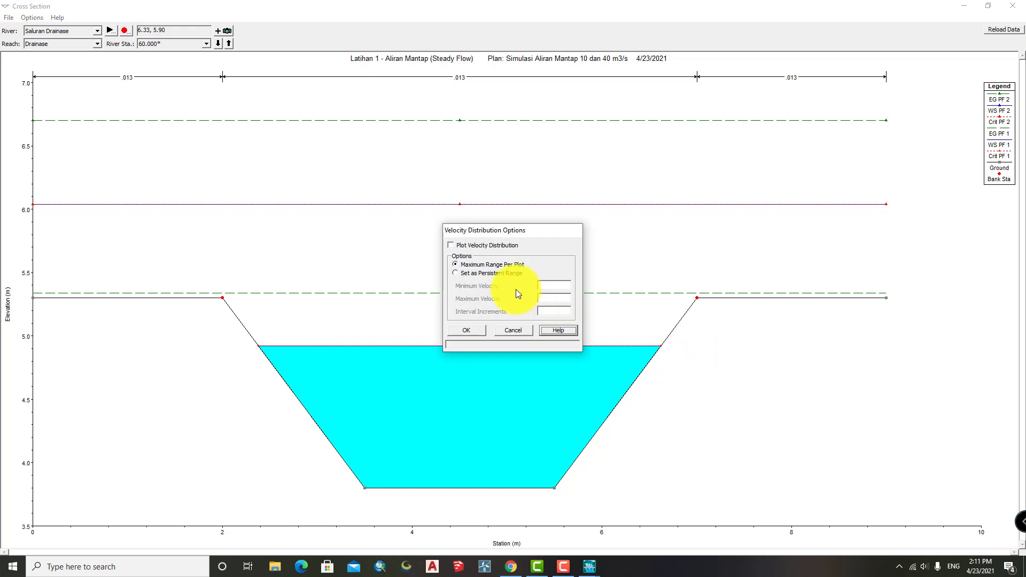
pyautogui.click(485, 246)
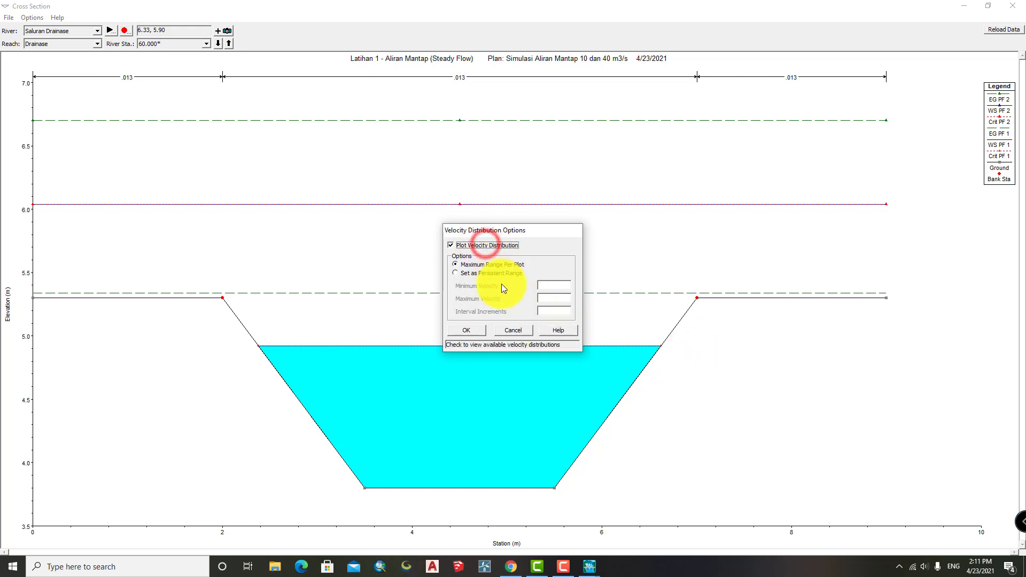
pyautogui.click(473, 329)
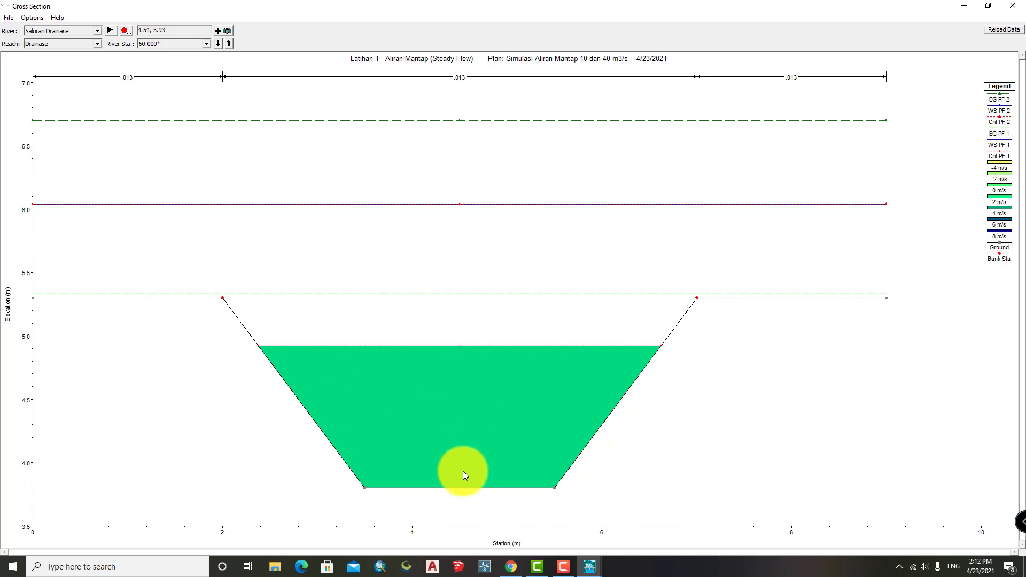
pyautogui.click(445, 390)
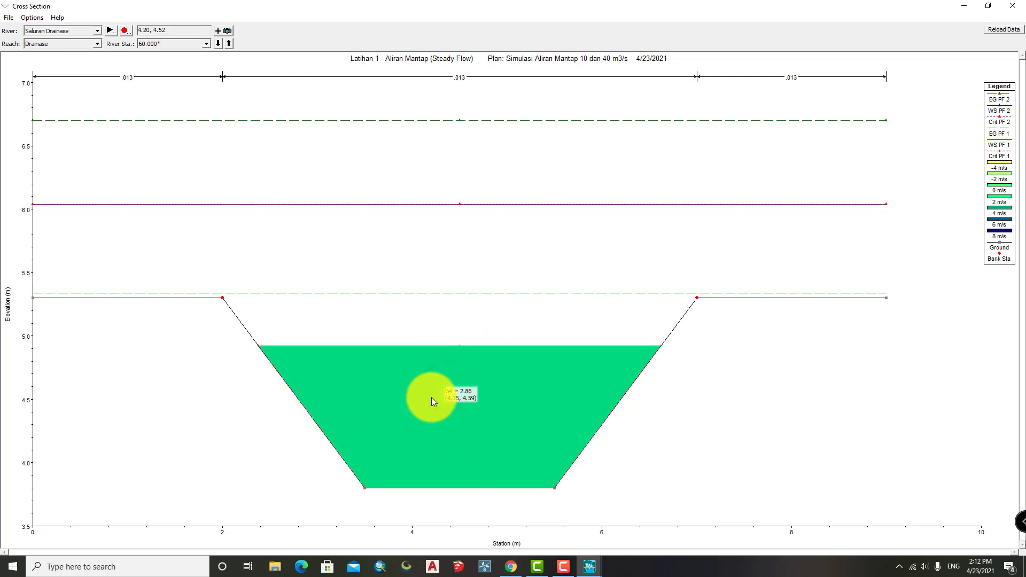
pyautogui.click(495, 380)
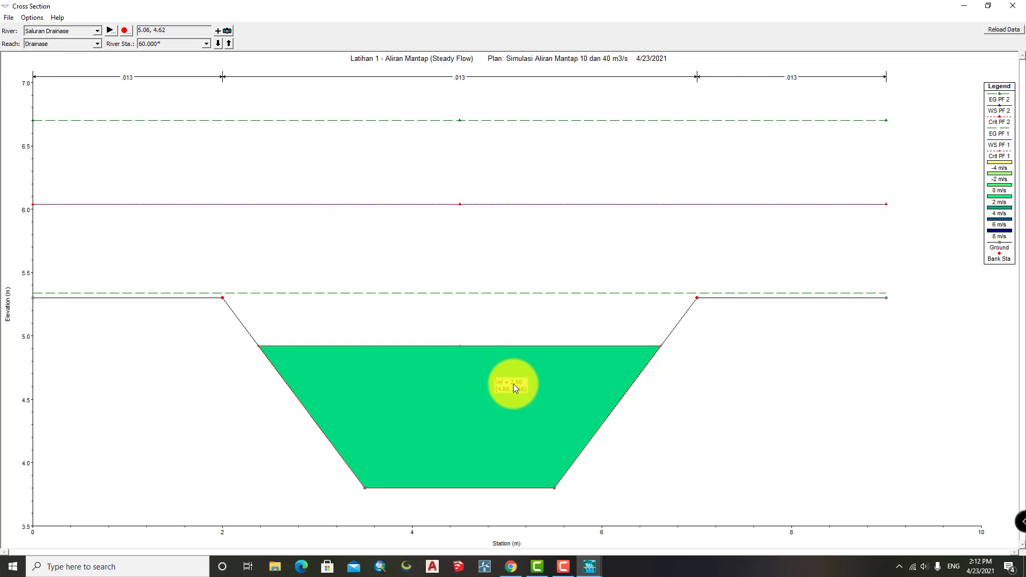
# Close the station 60 cross section plot and open a maximized X-Y-Z perspective plot of the channel.
pyautogui.click(657, 382)
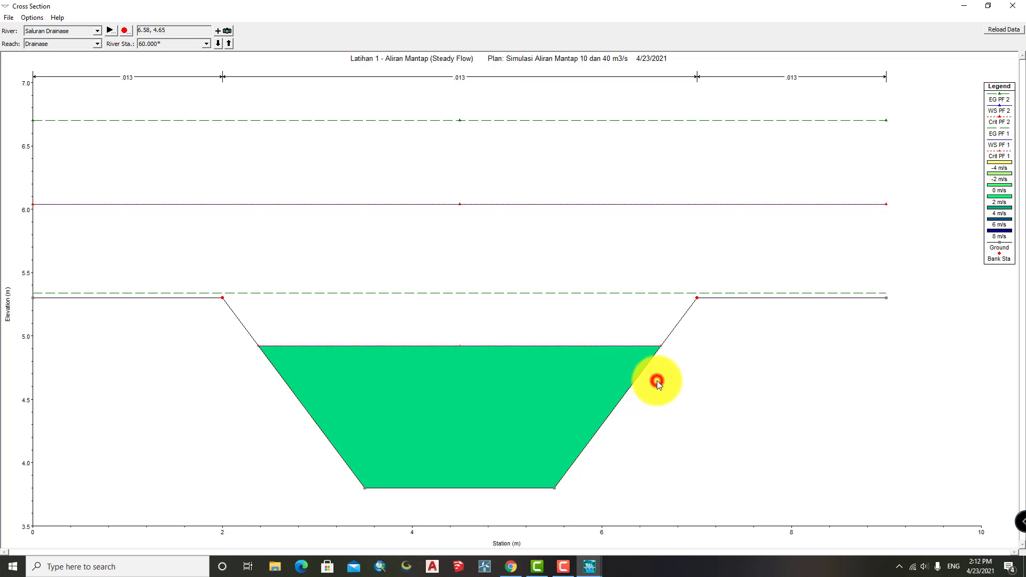
pyautogui.click(1015, 8)
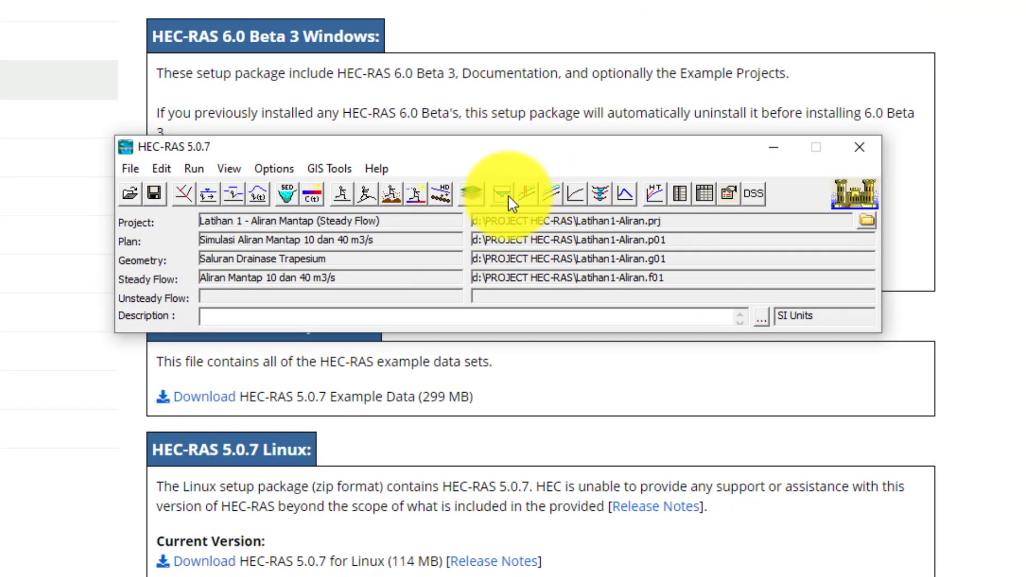
pyautogui.click(230, 168)
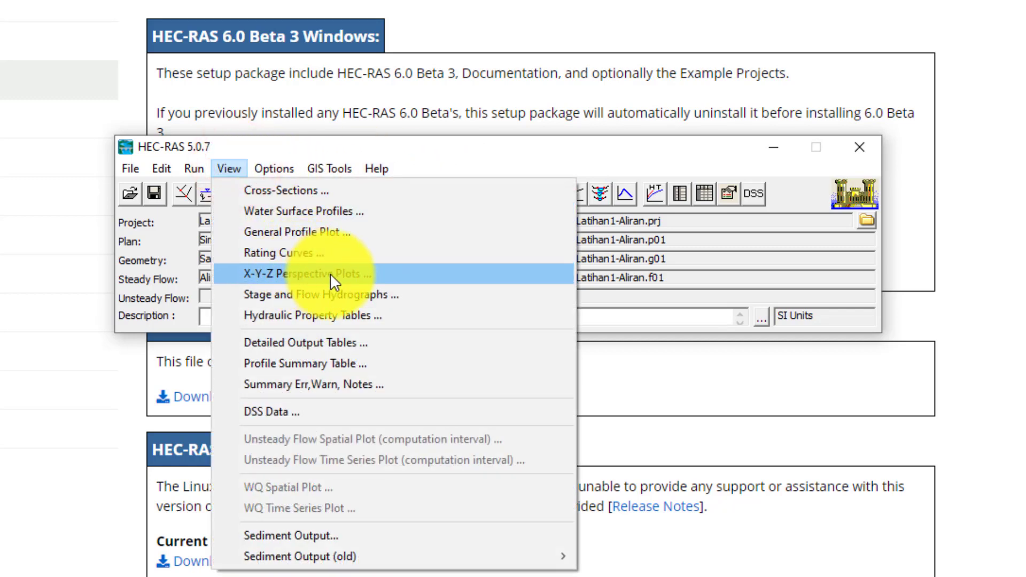
pyautogui.click(640, 156)
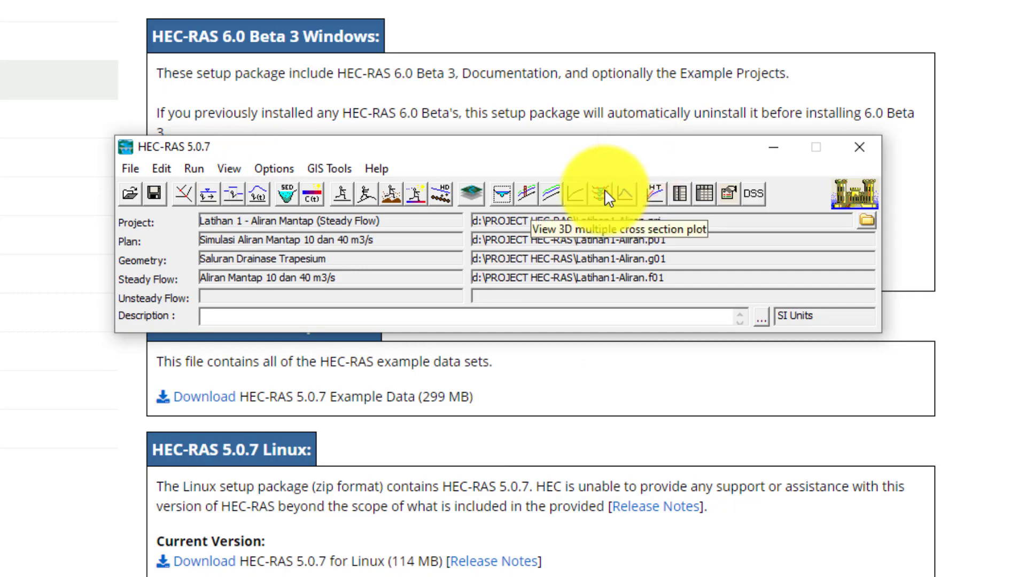
pyautogui.click(604, 192)
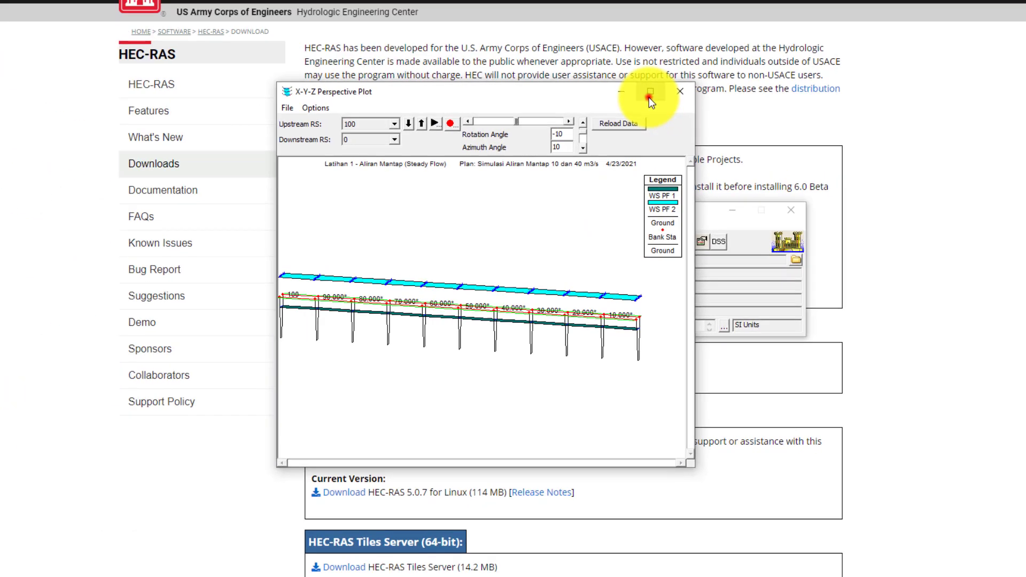
pyautogui.click(649, 97)
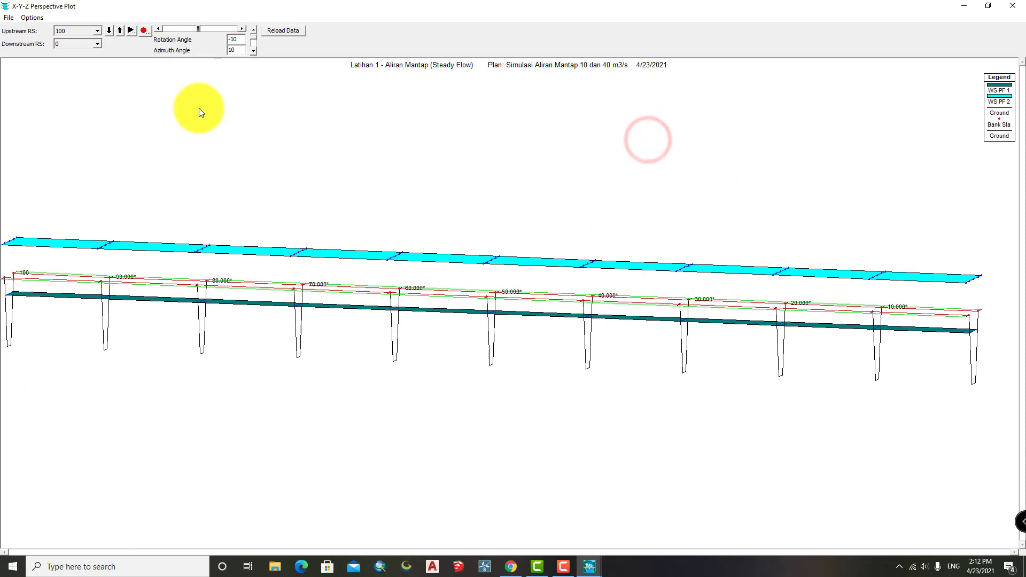
# Rotate the perspective plot to a rotation angle of -100 to view both water surfaces along the channel.
pyautogui.click(240, 27)
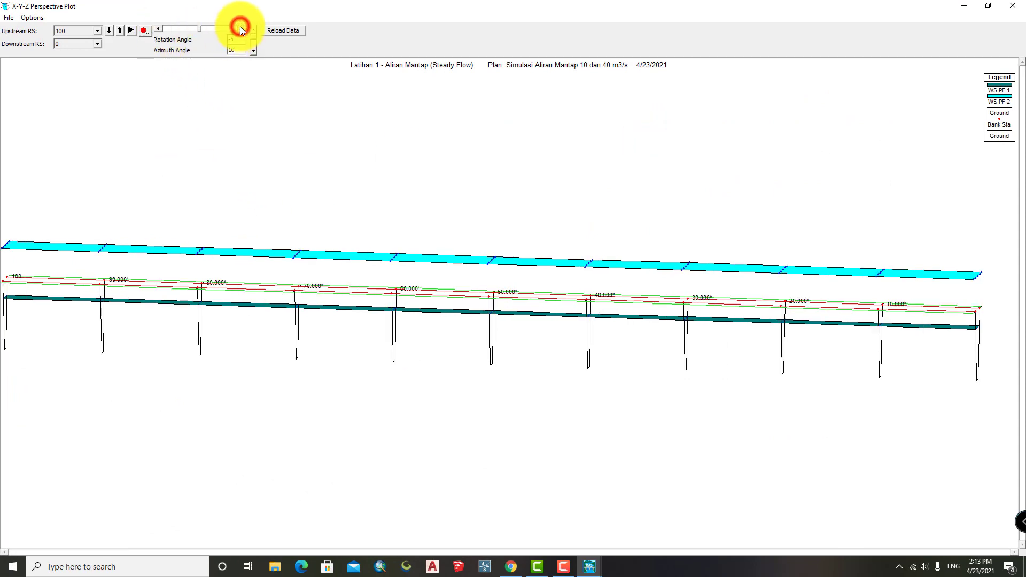
pyautogui.click(156, 30)
pyautogui.click(156, 30)
pyautogui.moveTo(156, 30); pyautogui.dragTo(156, 30)
pyautogui.click(241, 30)
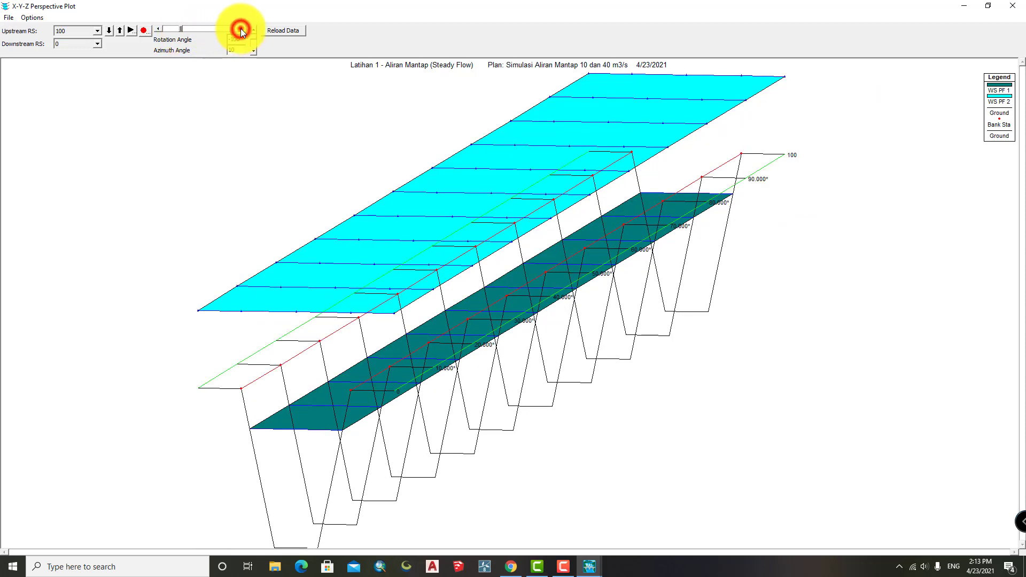
pyautogui.click(160, 30)
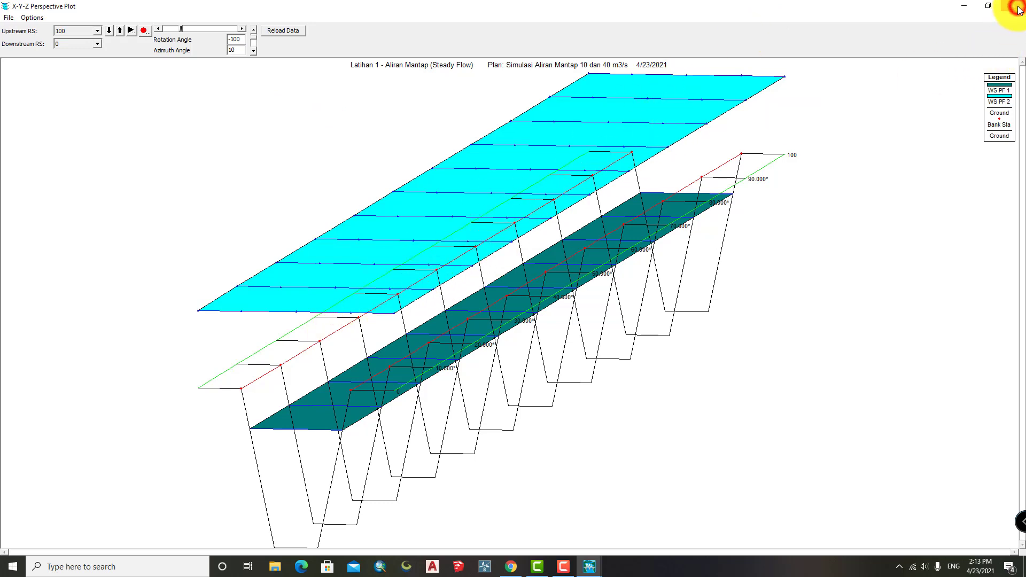
# Turn the perspective plot to a rotation angle of -70 to view the channel from its other side, and close the plot.
pyautogui.click(159, 29)
pyautogui.click(159, 28)
pyautogui.click(243, 29)
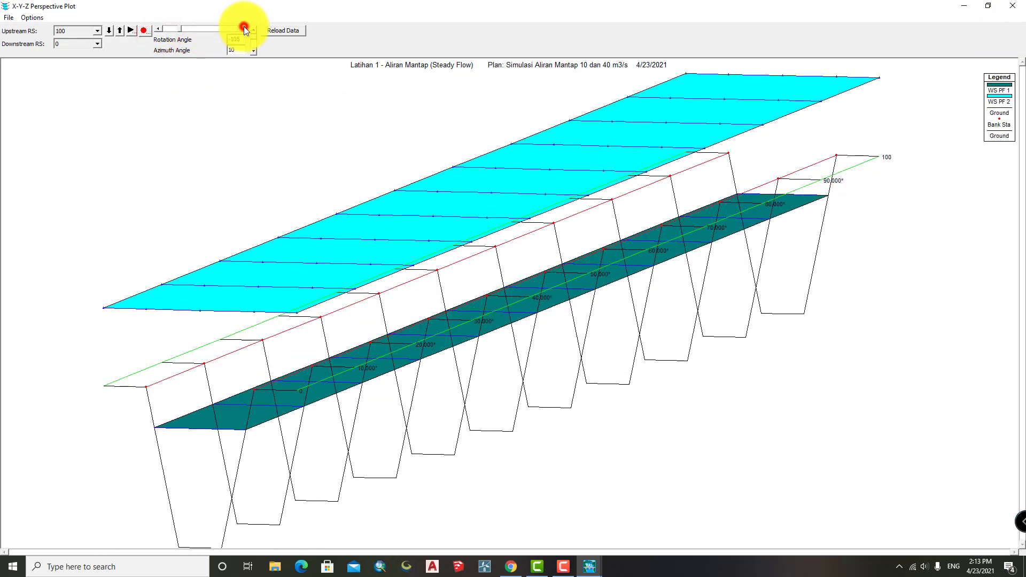
pyautogui.click(244, 28)
pyautogui.click(244, 29)
pyautogui.click(245, 29)
pyautogui.click(245, 28)
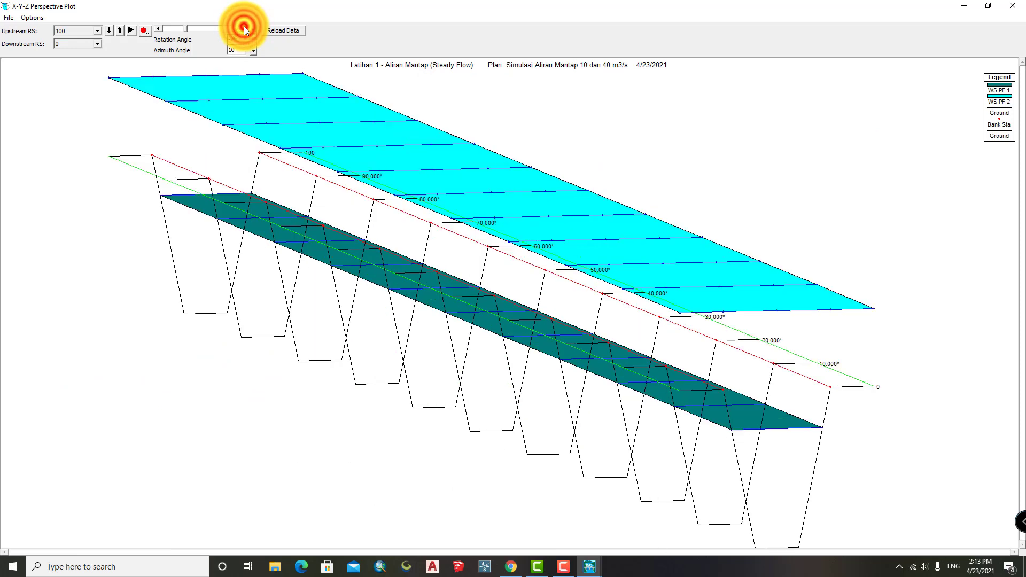
pyautogui.click(244, 29)
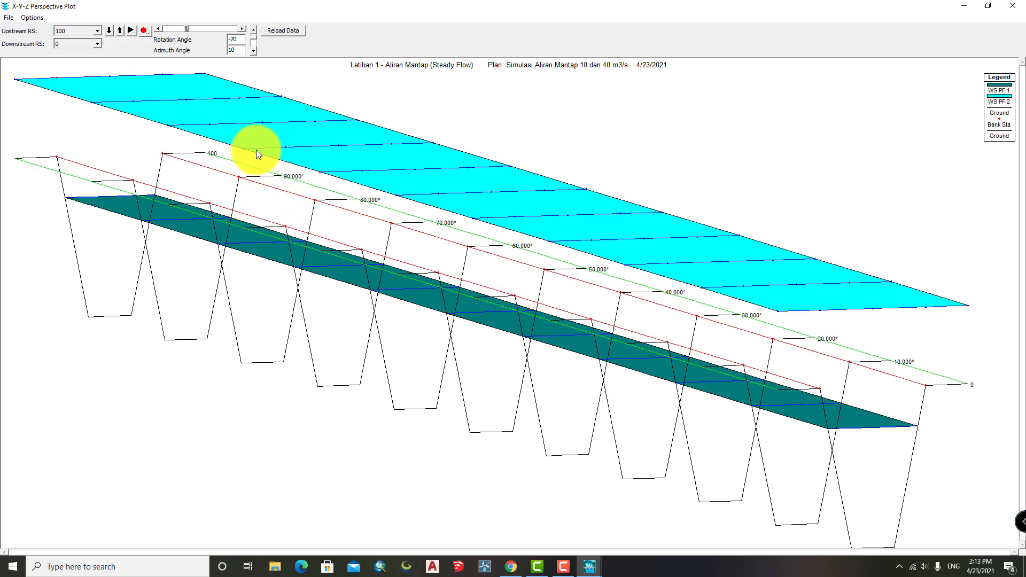
pyautogui.click(1018, 7)
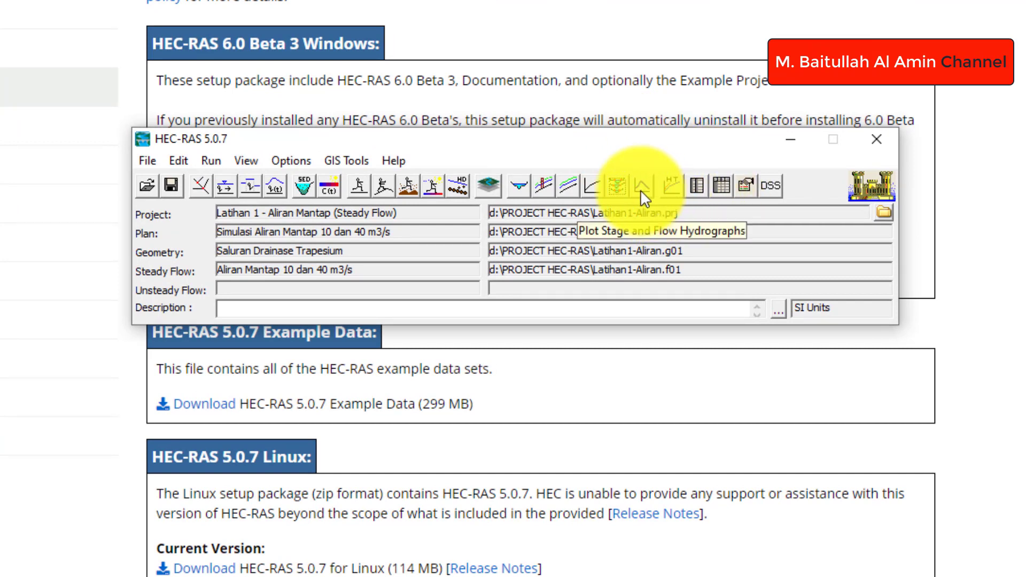
# Open the detailed output table for river station 60 and view its results for PF 2 and PF 1.
pyautogui.click(259, 163)
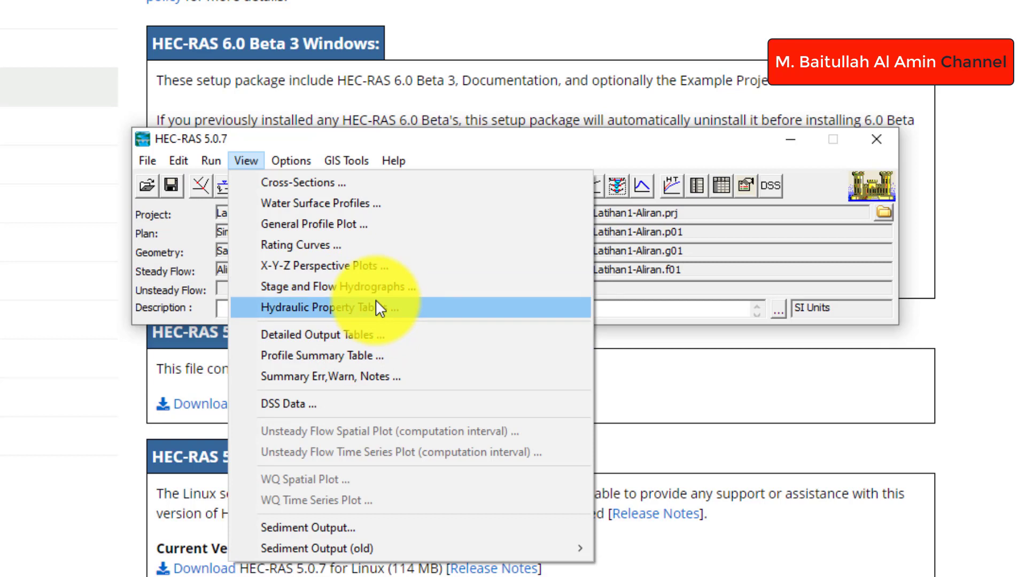
pyautogui.click(380, 336)
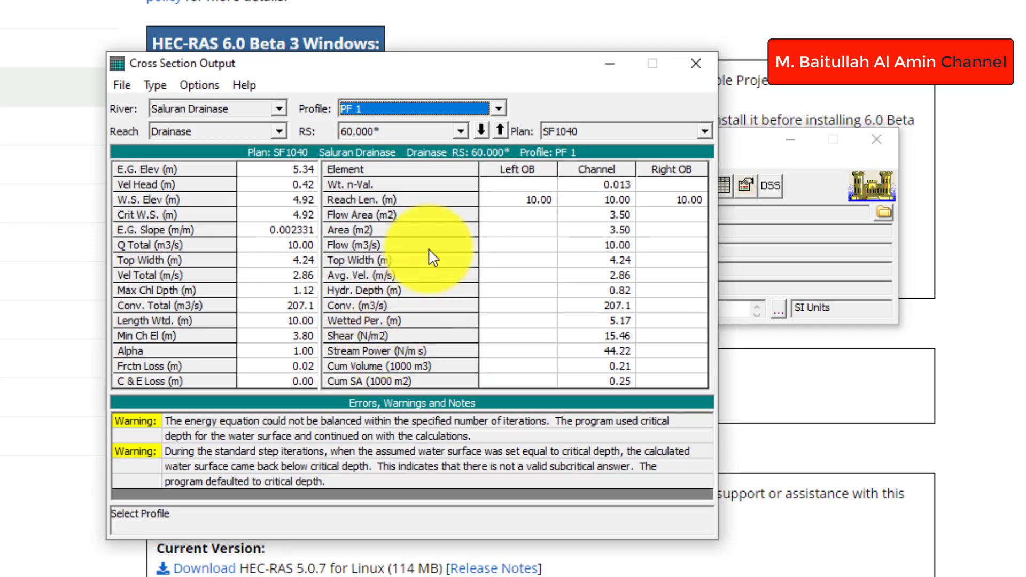
pyautogui.click(444, 107)
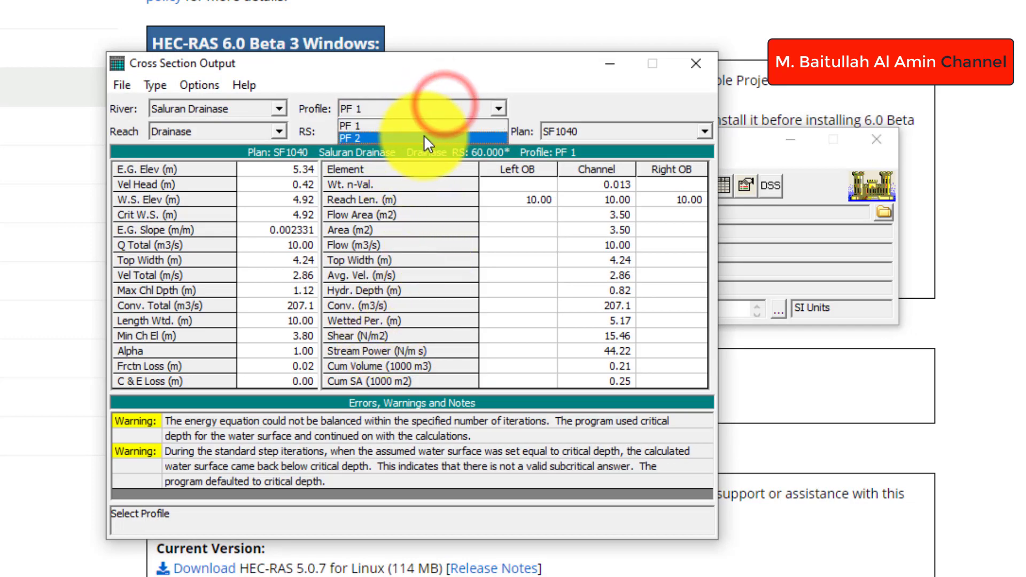
pyautogui.click(426, 136)
pyautogui.click(448, 108)
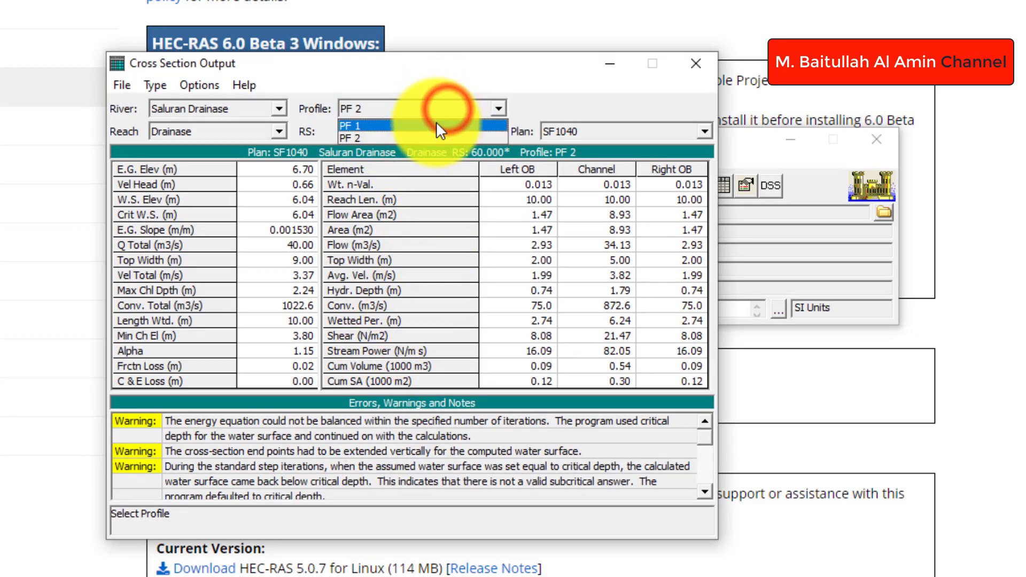
pyautogui.click(433, 128)
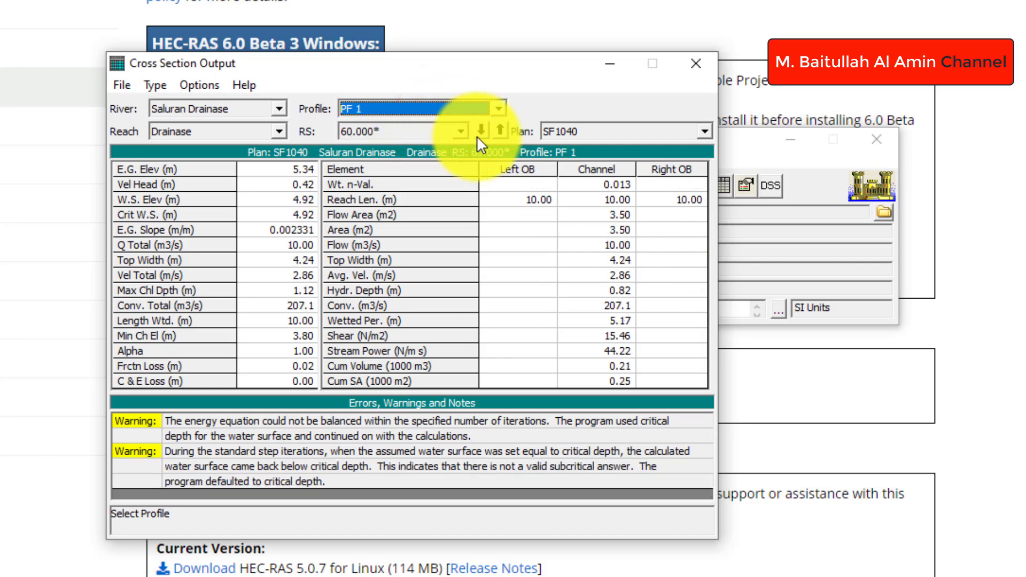
# Display the detailed PF 1 results for river station 50 and close the cross section output table.
pyautogui.click(453, 131)
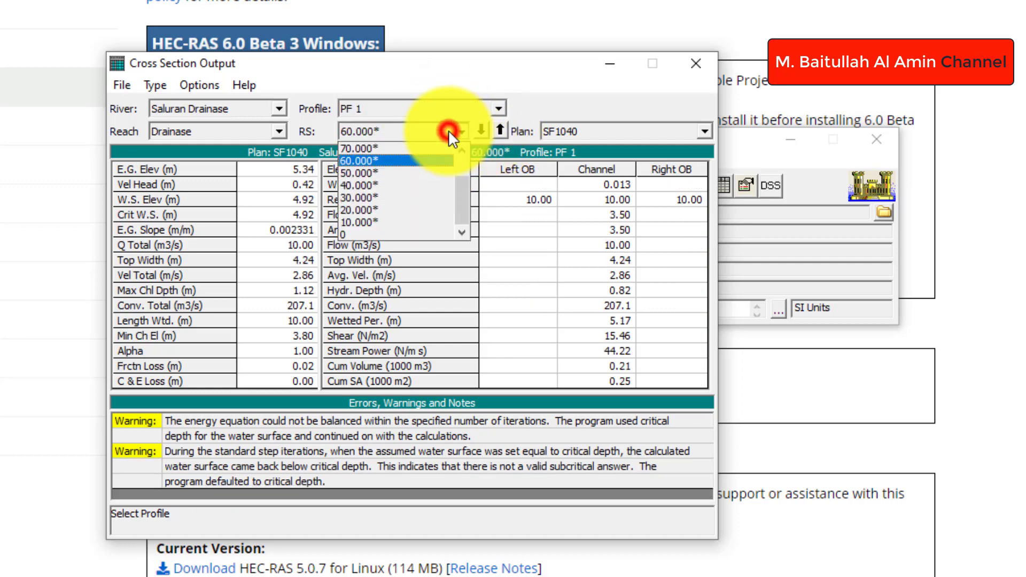
pyautogui.click(461, 193)
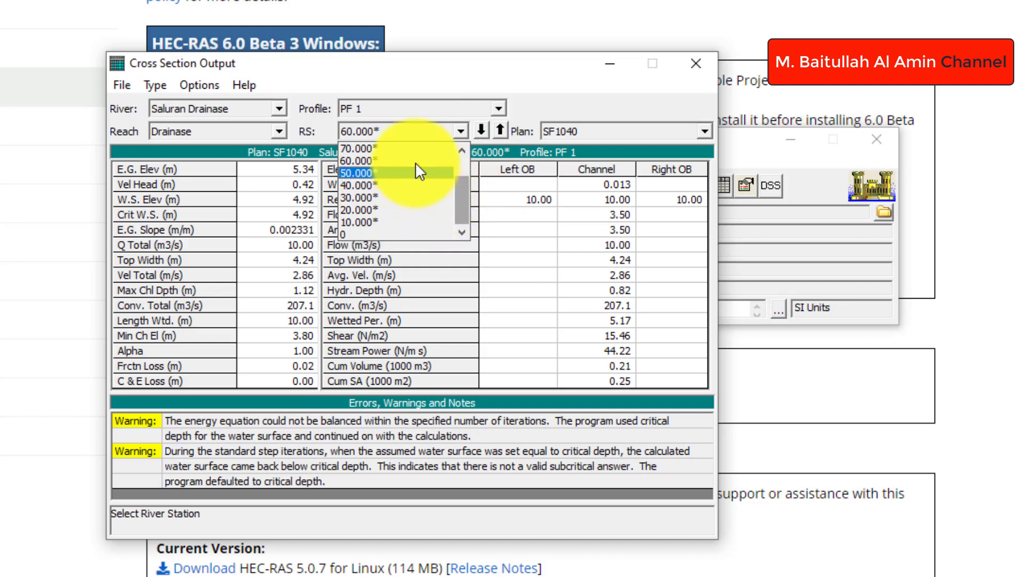
pyautogui.click(410, 173)
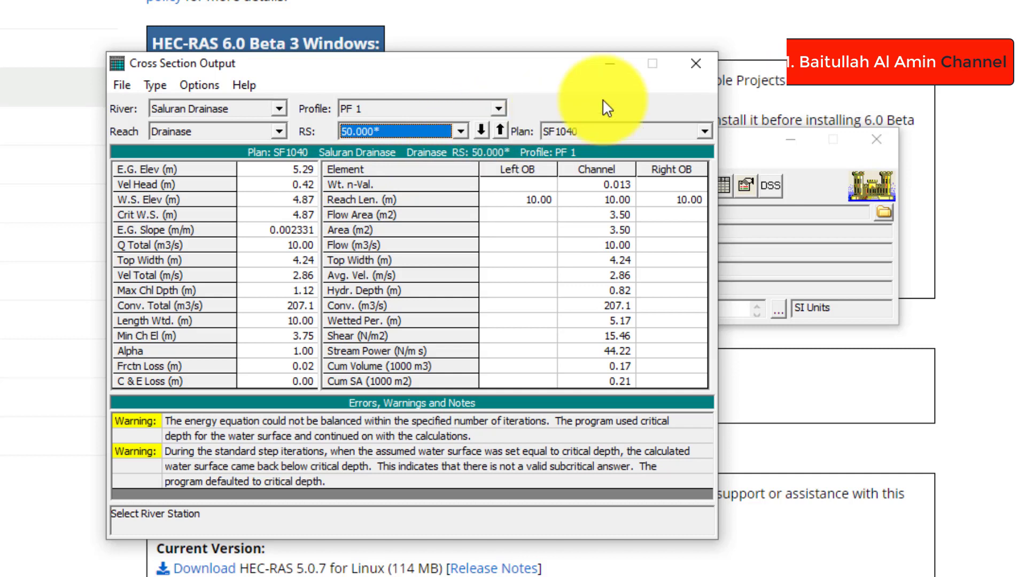
pyautogui.click(701, 60)
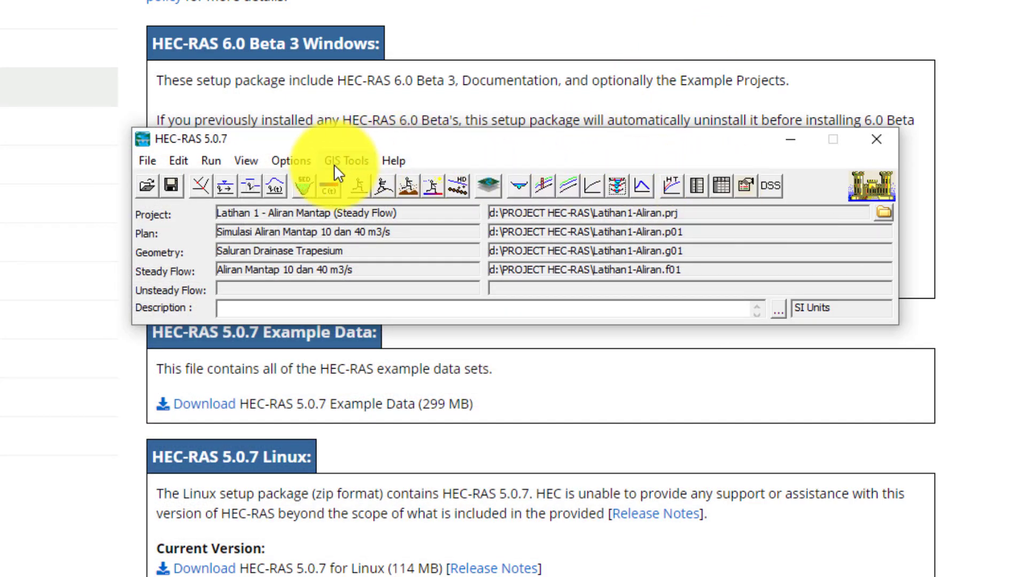
# Open the profile summary table listing the results for all river stations.
pyautogui.click(253, 161)
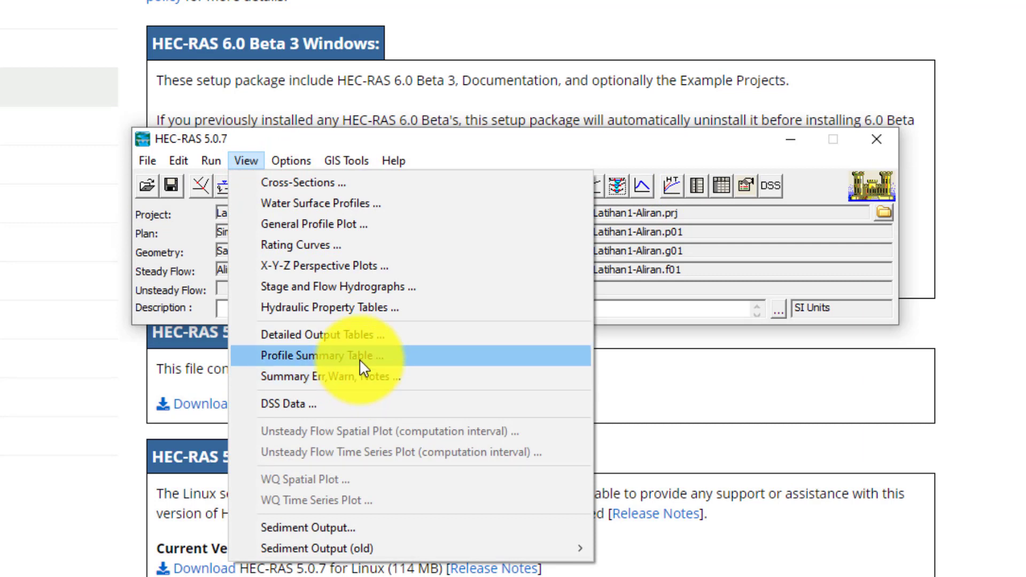
pyautogui.click(710, 150)
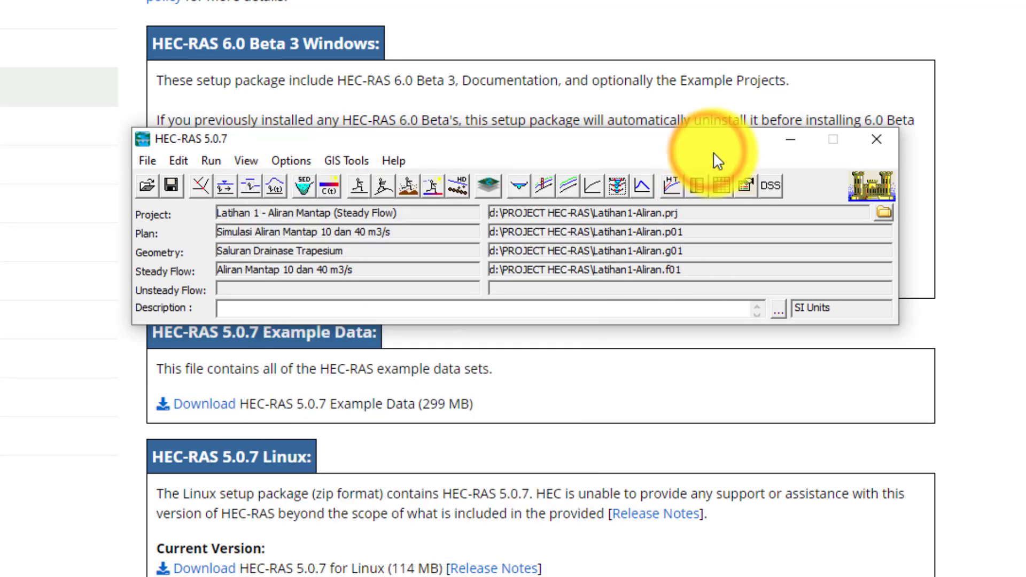
pyautogui.click(718, 193)
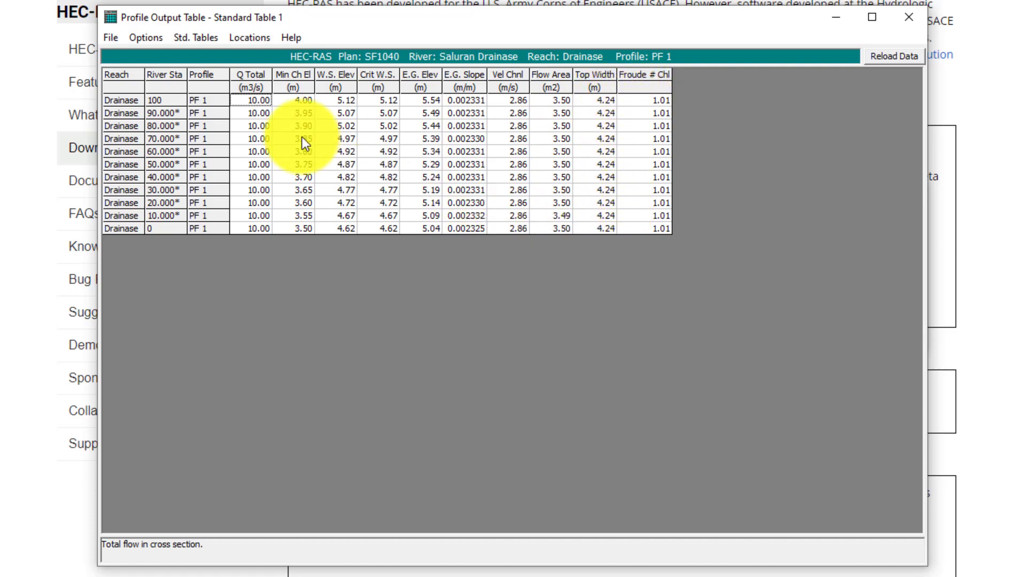
# Switch the profile summary table to Standard Table 2, review it and close the table.
pyautogui.click(159, 43)
pyautogui.moveTo(191, 41)
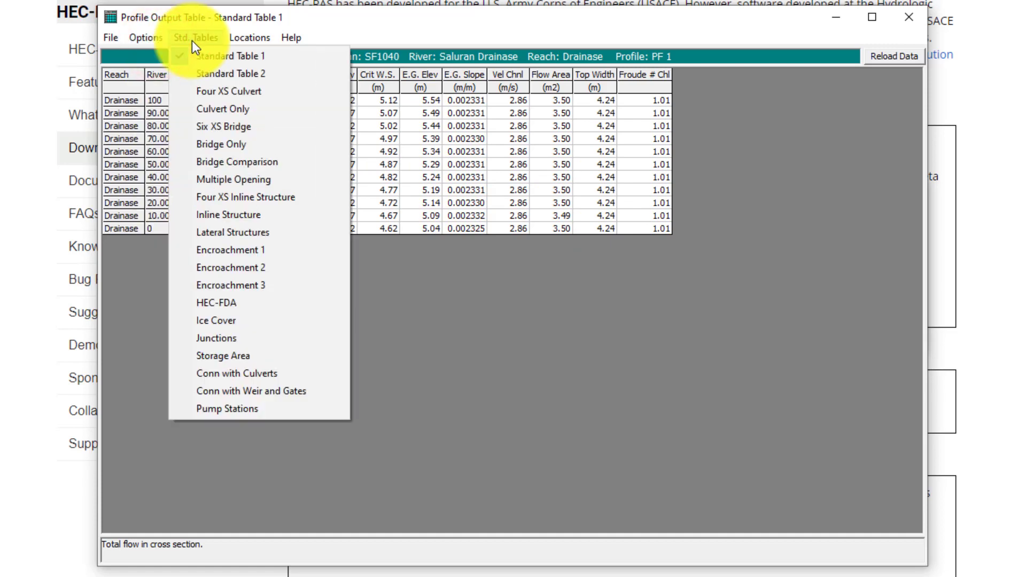
pyautogui.click(204, 72)
pyautogui.click(190, 38)
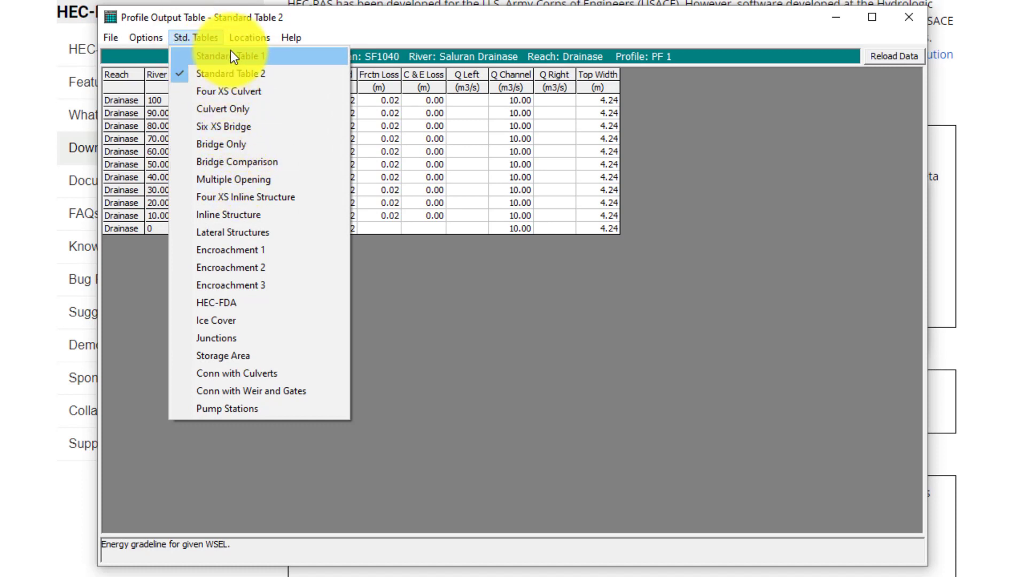
pyautogui.click(332, 31)
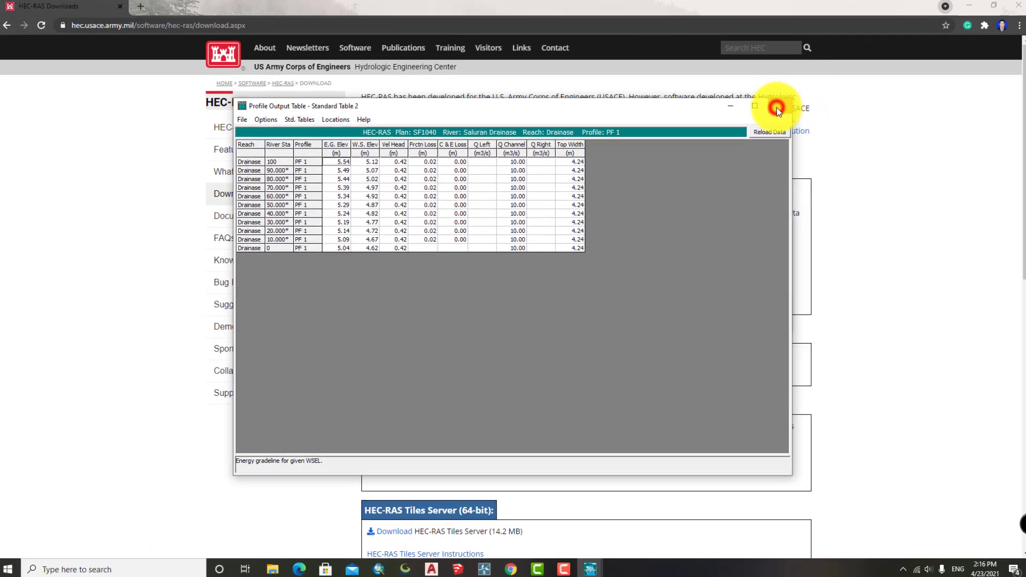
pyautogui.click(865, 48)
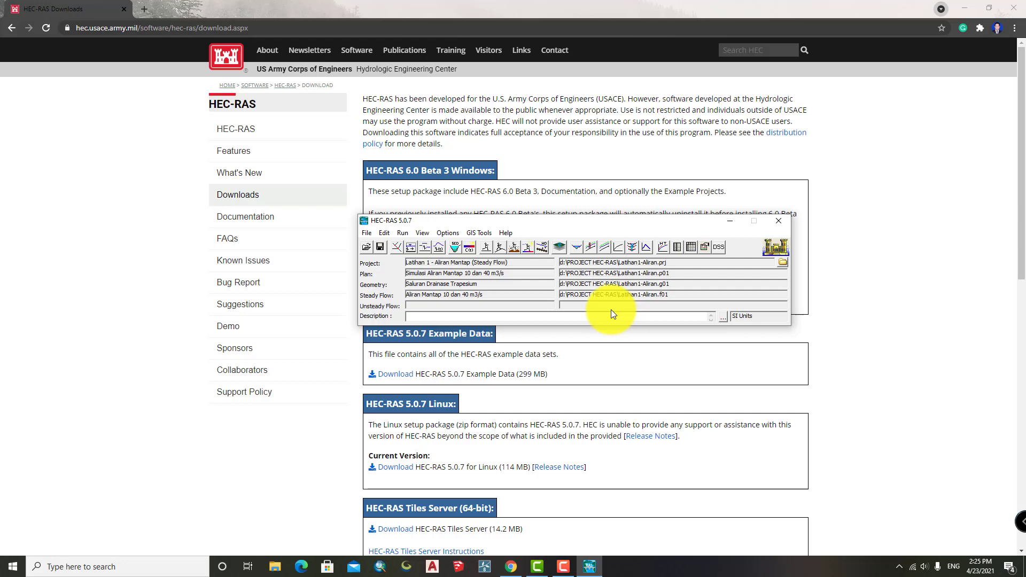
pyautogui.click(564, 567)
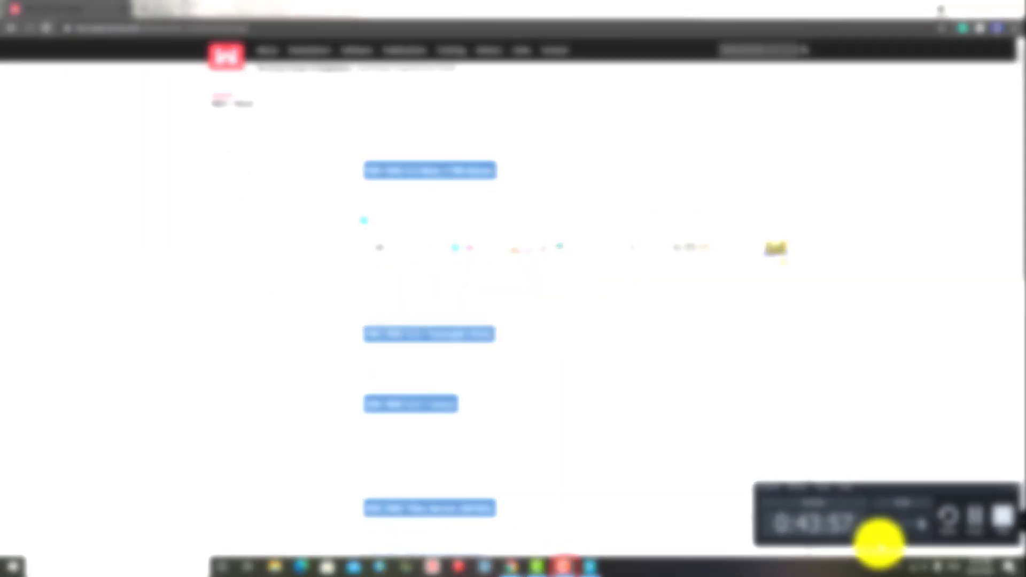